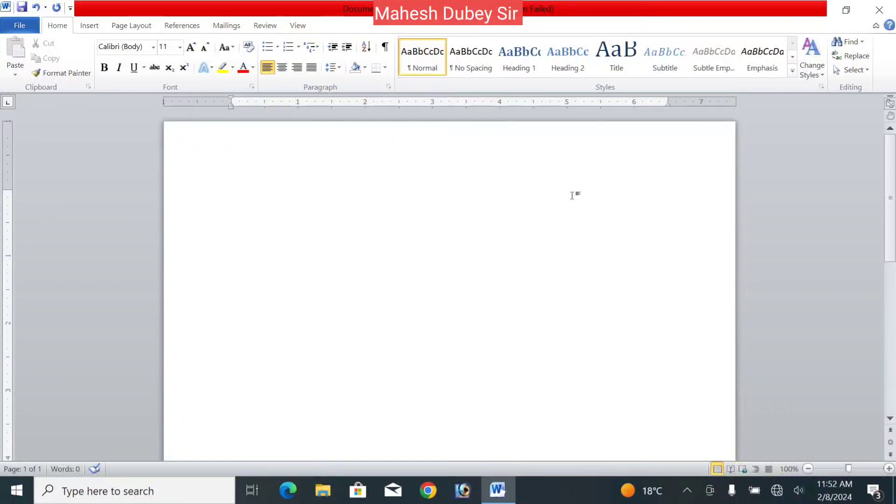
Step: Look over the Home, Insert and Page Layout tabs, then return to the References tab
{"action": "left_click", "coordinate": [183, 26]}
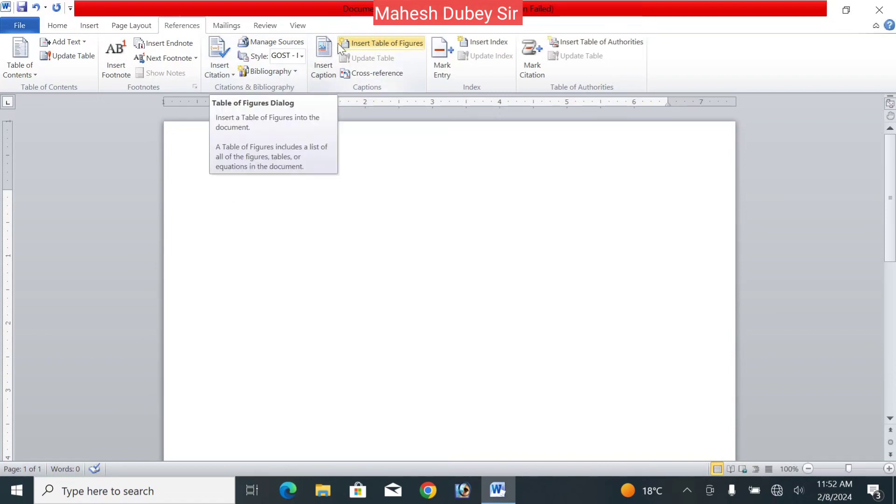
{"action": "left_click", "coordinate": [62, 26]}
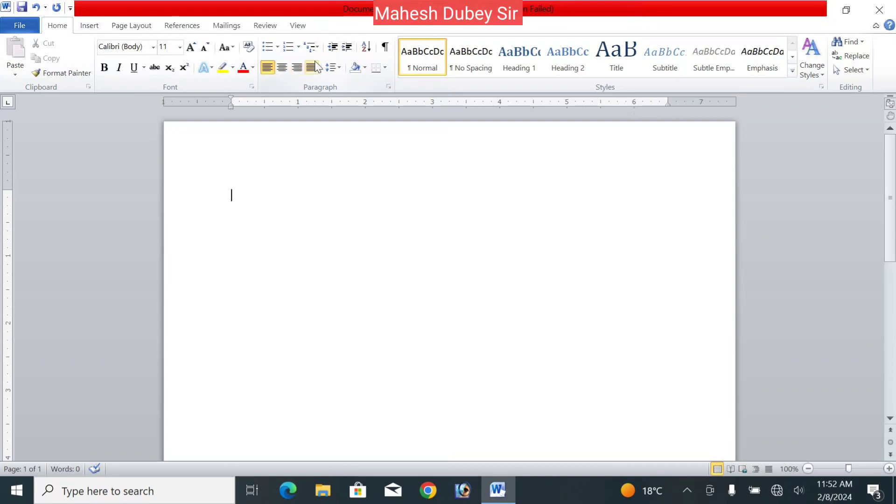
{"action": "left_click", "coordinate": [93, 27]}
{"action": "left_click", "coordinate": [134, 28]}
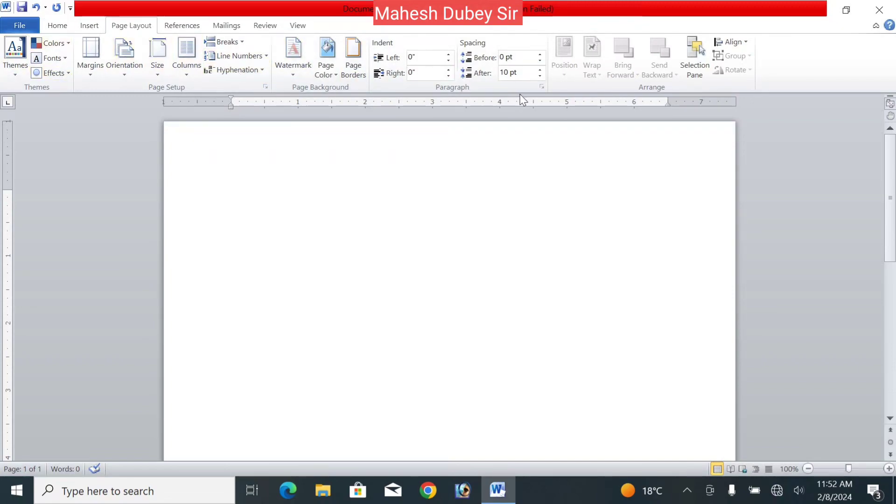
{"action": "left_click", "coordinate": [177, 29]}
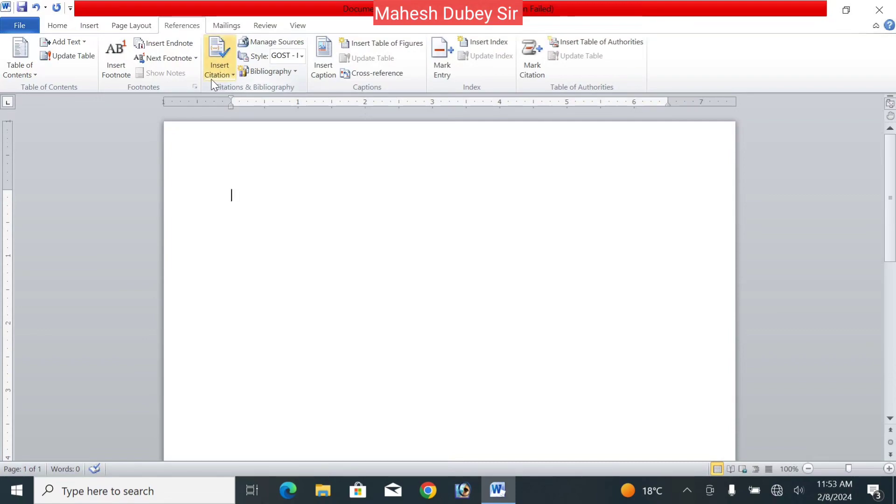
Step: Start a new source via Insert Citation > Add New Source and open the source-type list
{"action": "left_click", "coordinate": [222, 71]}
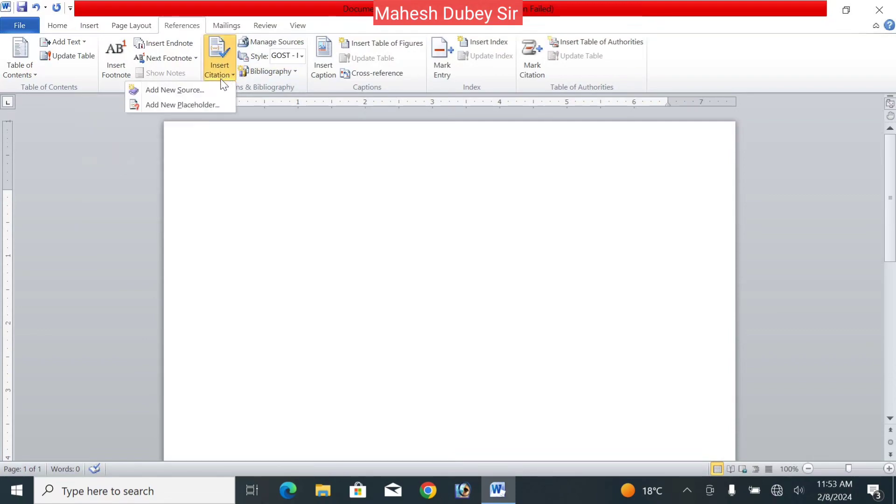
{"action": "left_click", "coordinate": [189, 91]}
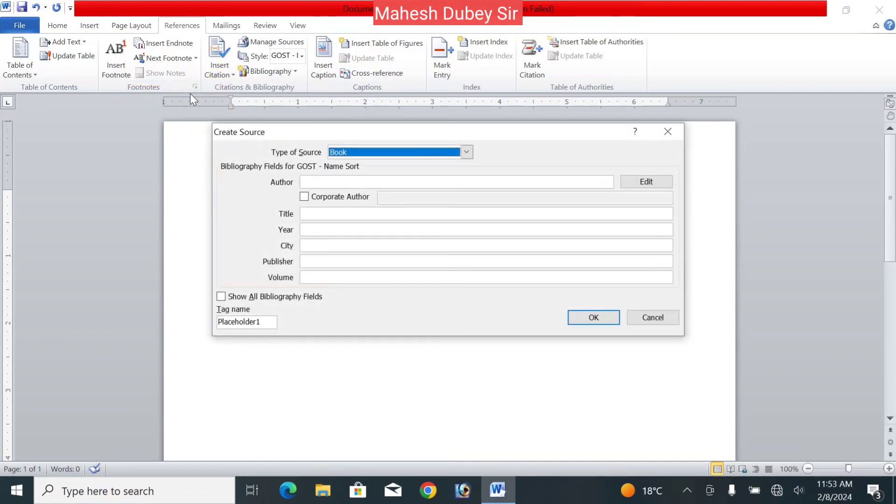
{"action": "left_click", "coordinate": [397, 157]}
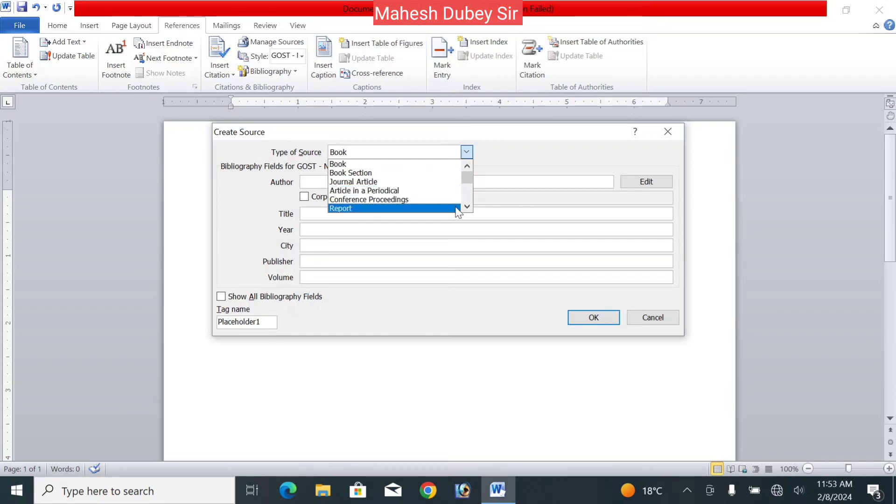
Step: Browse the Type of Source list and keep Book as the source type
{"action": "left_click", "coordinate": [467, 207]}
{"action": "left_click", "coordinate": [467, 208]}
{"action": "left_click", "coordinate": [467, 208]}
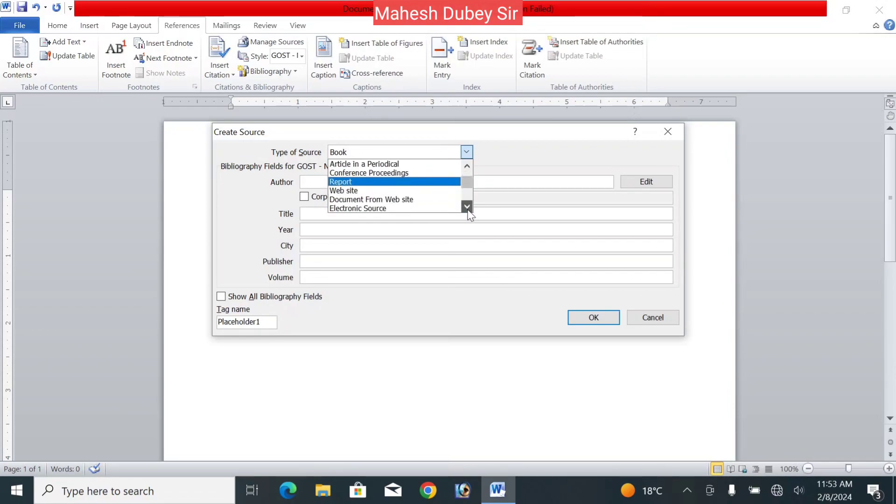
{"action": "left_click", "coordinate": [467, 207]}
{"action": "left_click", "coordinate": [468, 206]}
{"action": "left_click", "coordinate": [467, 207]}
{"action": "left_click", "coordinate": [468, 207]}
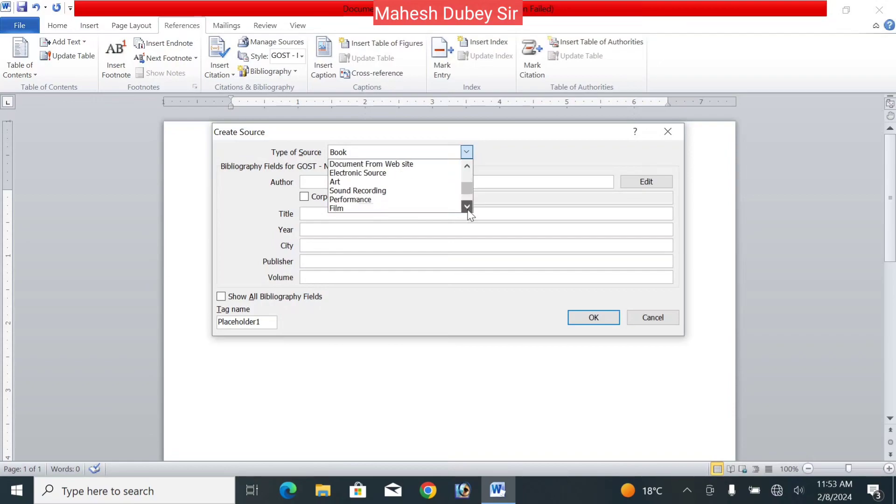
{"action": "left_click", "coordinate": [467, 207]}
{"action": "left_click", "coordinate": [467, 207]}
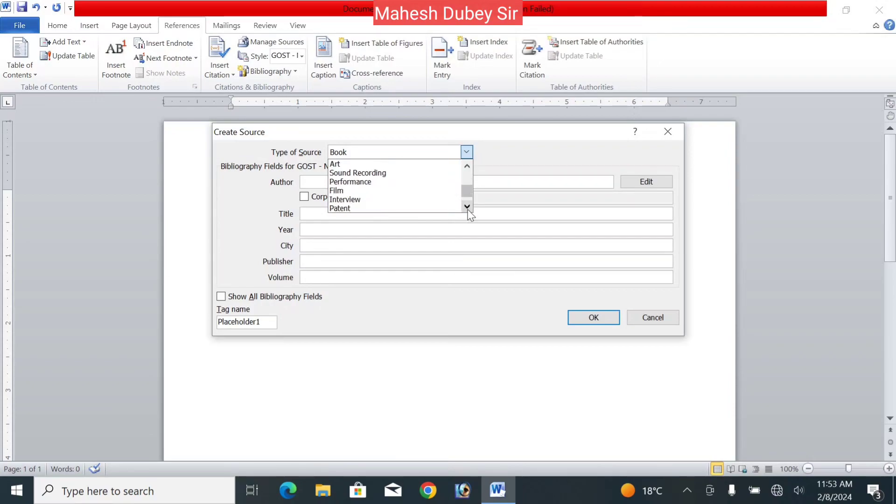
{"action": "left_click", "coordinate": [467, 206]}
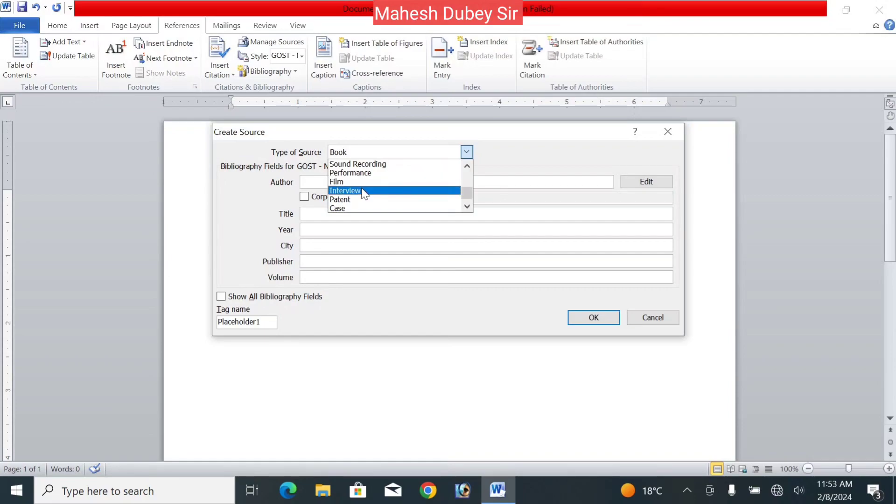
{"action": "left_click", "coordinate": [467, 207]}
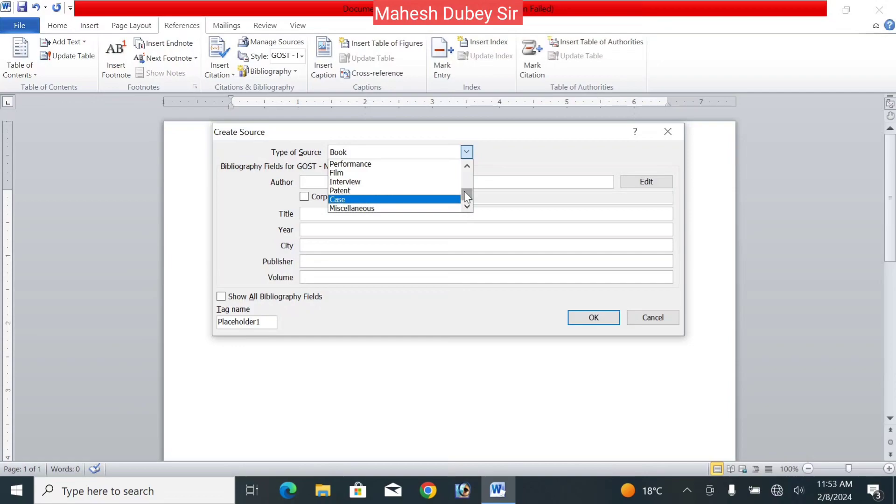
{"action": "left_click_drag", "start_coordinate": [467, 201], "coordinate": [461, 167]}
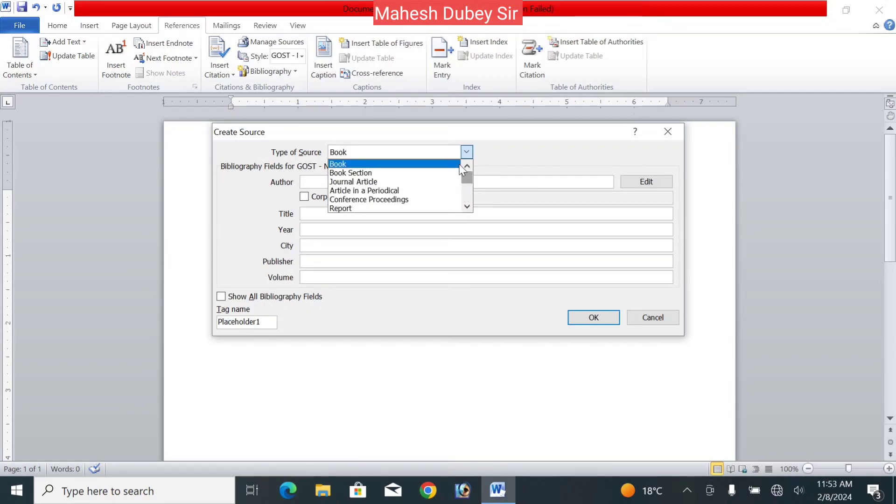
{"action": "left_click", "coordinate": [393, 164]}
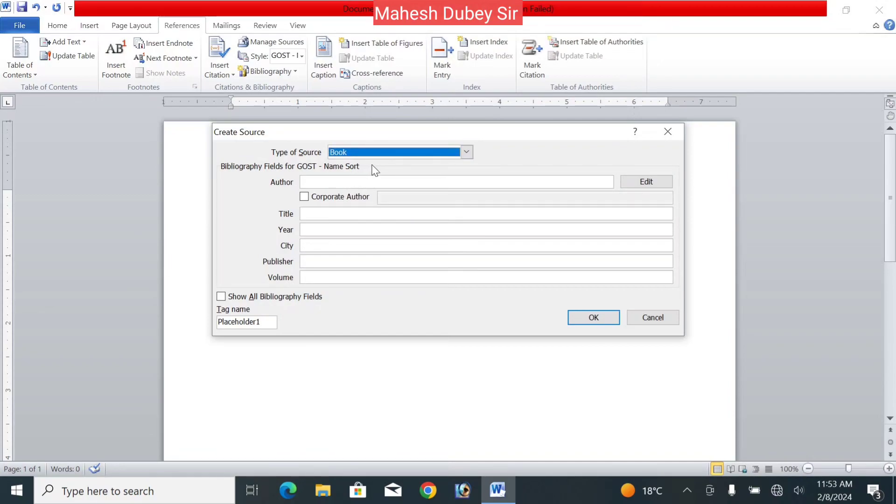
{"action": "left_click", "coordinate": [356, 182]}
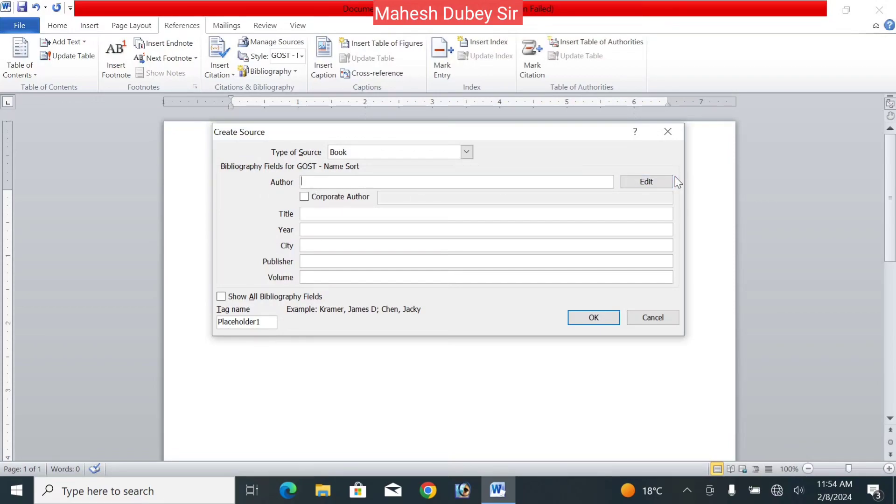
Step: Tick Corporate Author and enter Book Install as the author
{"action": "left_click", "coordinate": [662, 180]}
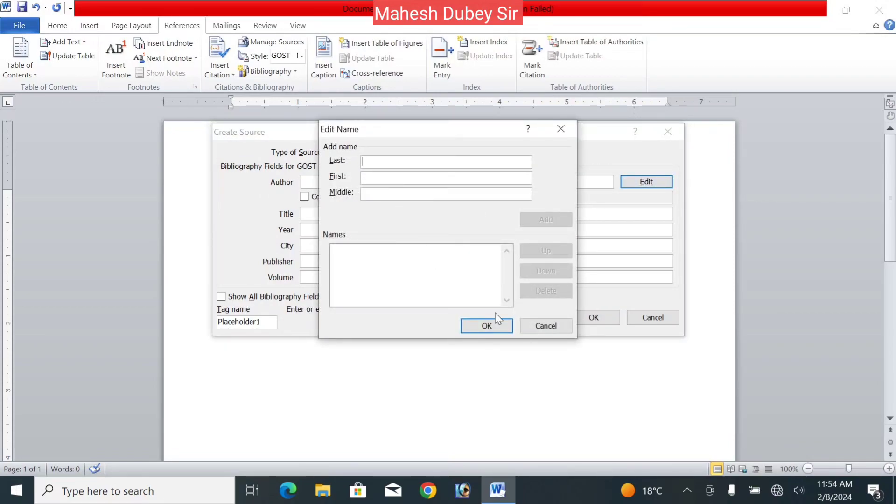
{"action": "left_click", "coordinate": [536, 326]}
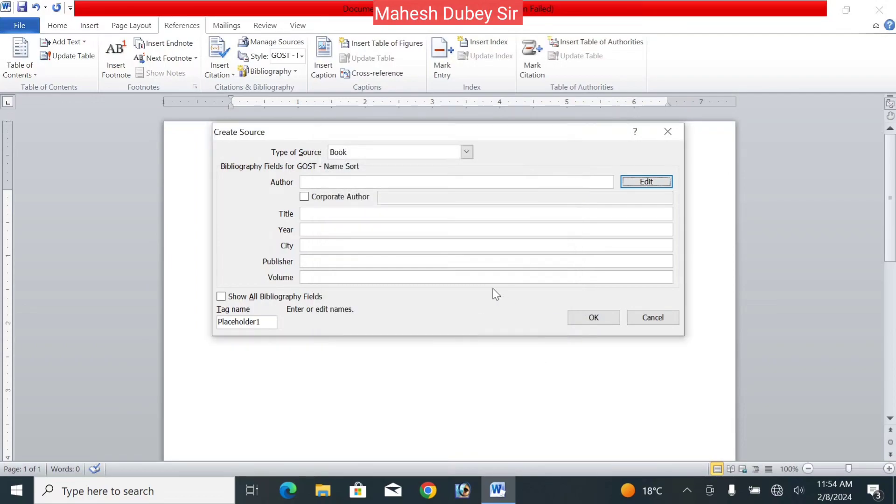
{"action": "left_click", "coordinate": [304, 197]}
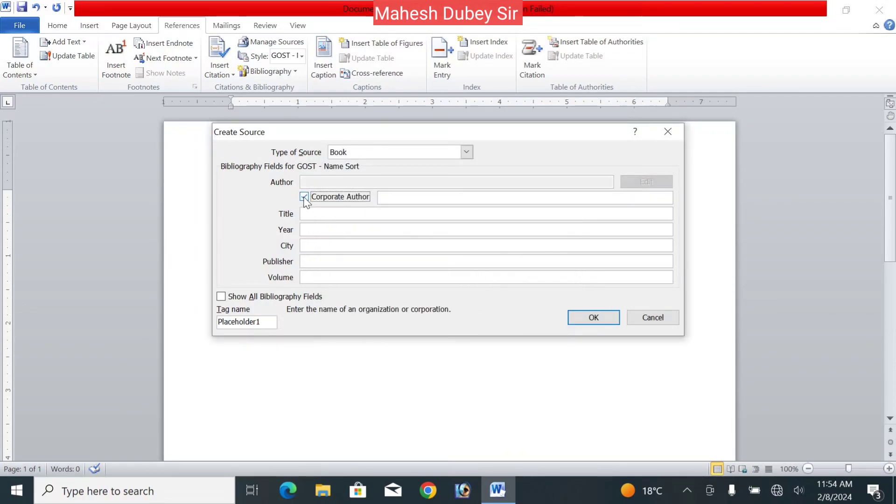
{"action": "left_click", "coordinate": [467, 197]}
{"action": "type", "text": "Boo"}
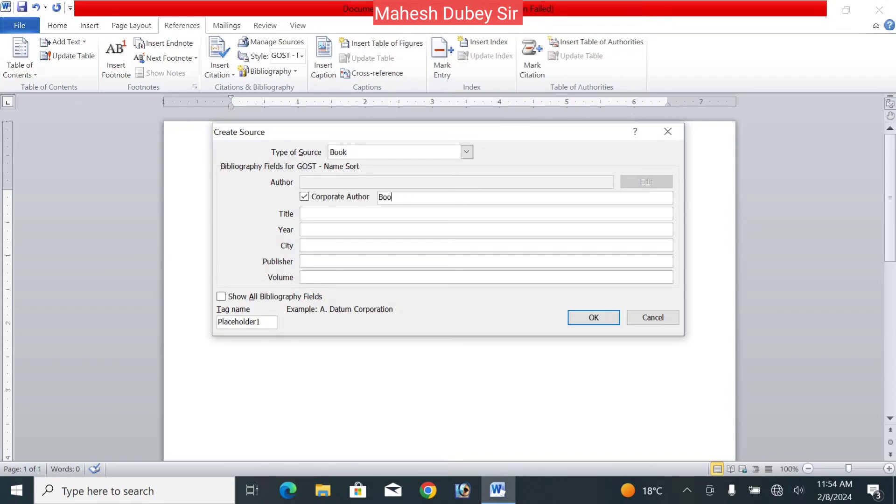
{"action": "type", "text": "k Install"}
Step: Enter the title Mishra Book Depo and year 2024
{"action": "left_click", "coordinate": [302, 213]}
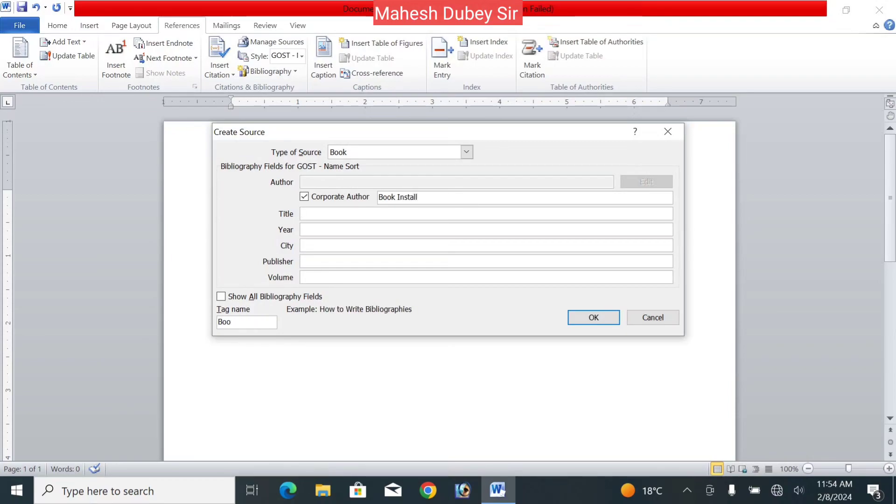
{"action": "type", "text": "Mis"}
{"action": "type", "text": "hra Boo"}
{"action": "type", "text": "k"}
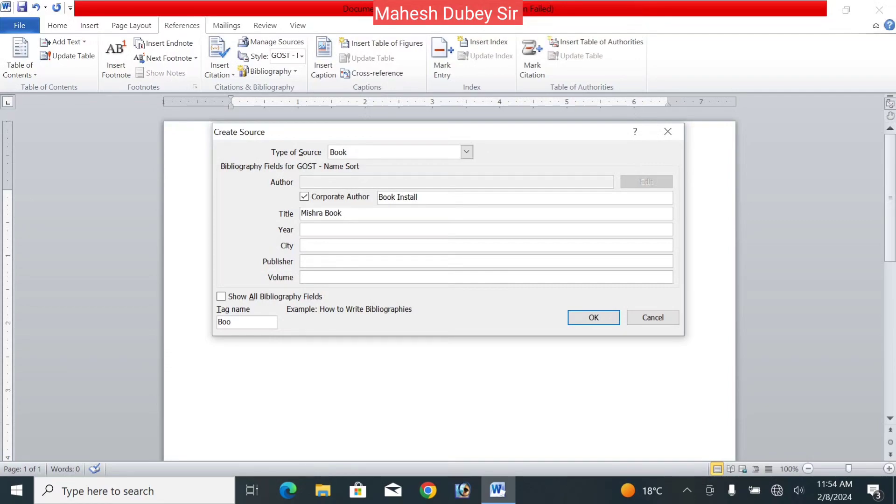
{"action": "type", "text": " Depo"}
{"action": "left_click", "coordinate": [308, 229]}
{"action": "type", "text": "0"}
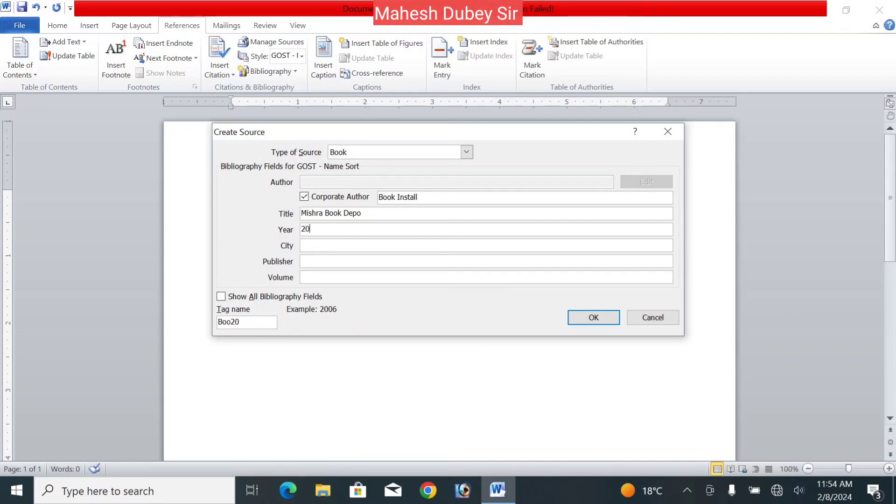
{"action": "type", "text": "24"}
{"action": "key", "text": "Tab"}
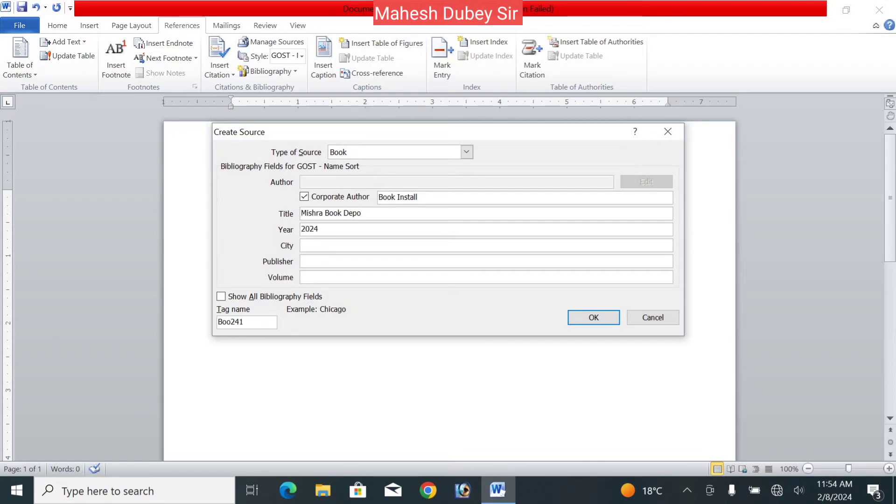
Step: Enter city Pratapgarh and publisher Mishra Books, then confirm to insert the citation
{"action": "type", "text": "Pratapg"}
{"action": "type", "text": "ar"}
{"action": "type", "text": "h"}
{"action": "key", "text": "BackSpace"}
{"action": "key", "text": "Tab"}
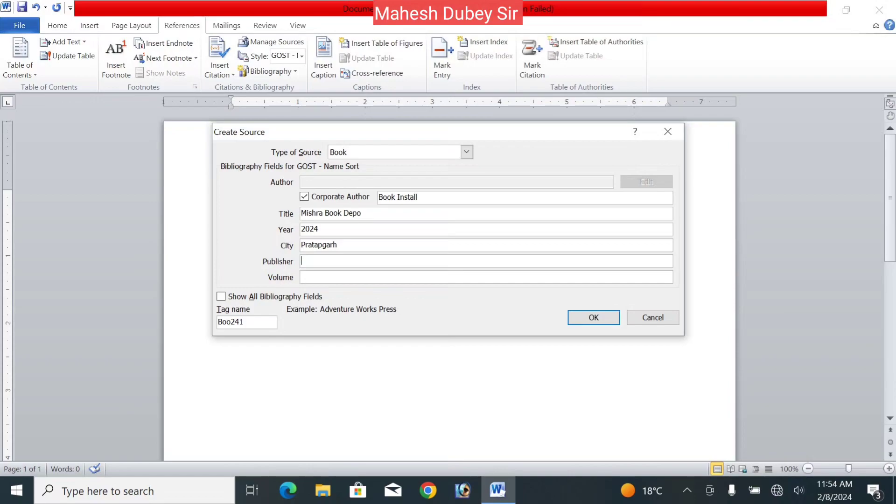
{"action": "type", "text": "Mish"}
{"action": "type", "text": "ra "}
{"action": "type", "text": "Books"}
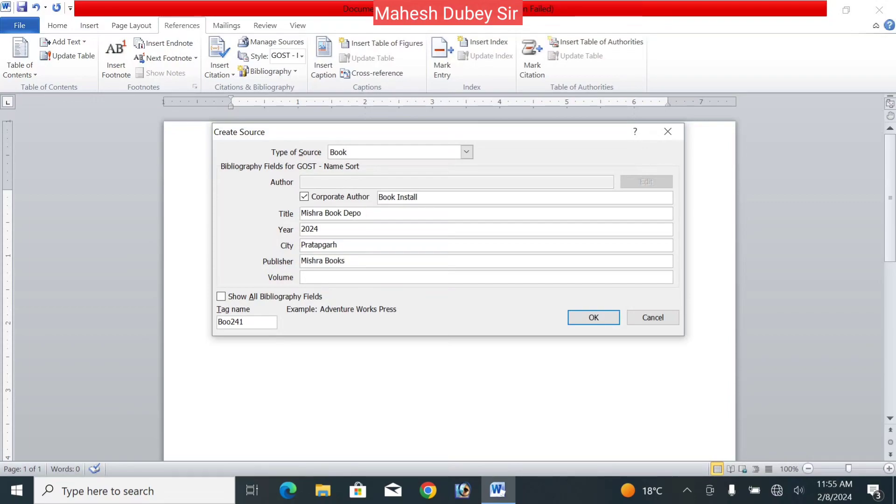
{"action": "left_click", "coordinate": [485, 277]}
{"action": "left_click", "coordinate": [591, 316]}
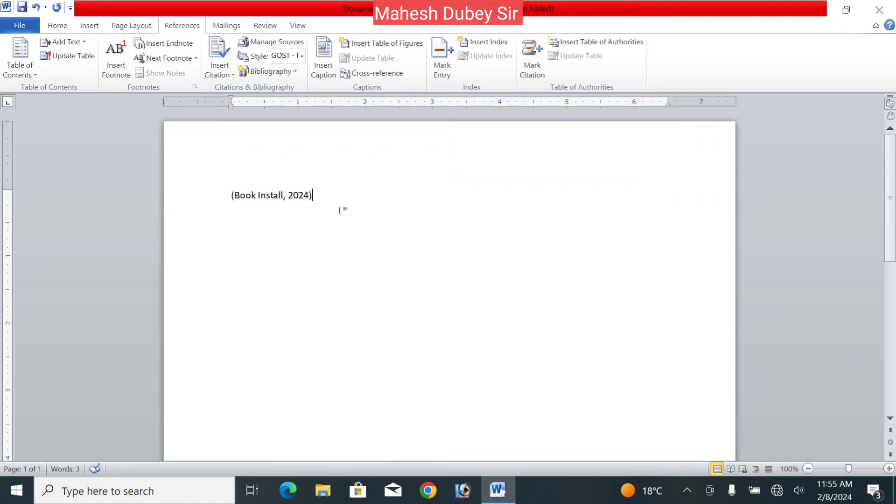
Step: Below the citation, erase stray letters and use =rand() to generate three sample paragraphs
{"action": "key", "text": "Return"}
{"action": "type", "text": "hfdshkdsjhfkj"}
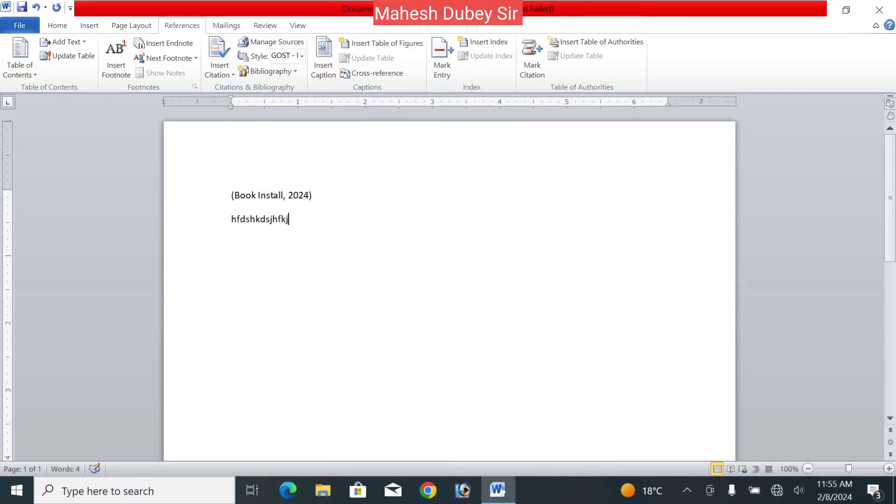
{"action": "key", "text": "BackSpace"}
{"action": "key", "text": "BackSpace"}
{"action": "key", "text": "BackSpace"}
{"action": "key", "text": "BackSpace"}
{"action": "key", "text": "BackSpace"}
{"action": "key", "text": "BackSpace"}
{"action": "key", "text": "BackSpace"}
{"action": "key", "text": "BackSpace"}
{"action": "key", "text": "BackSpace"}
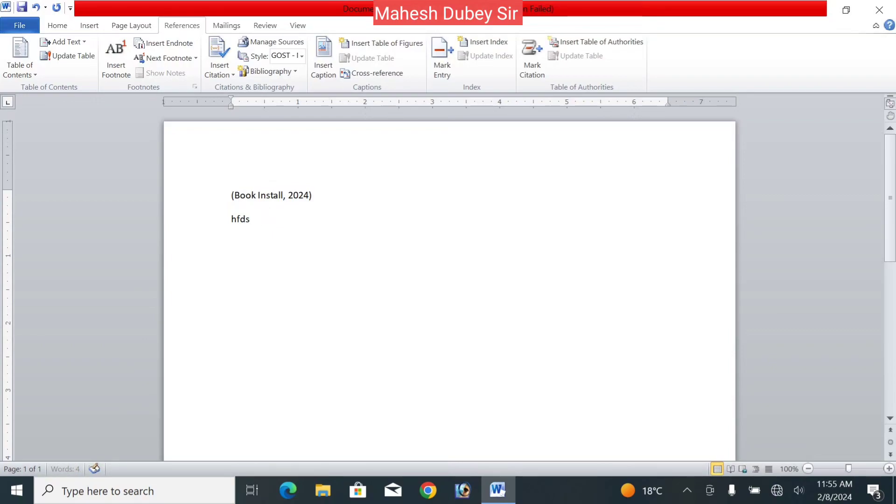
{"action": "key", "text": "BackSpace"}
{"action": "key", "text": "Return"}
{"action": "type", "text": "=rand"}
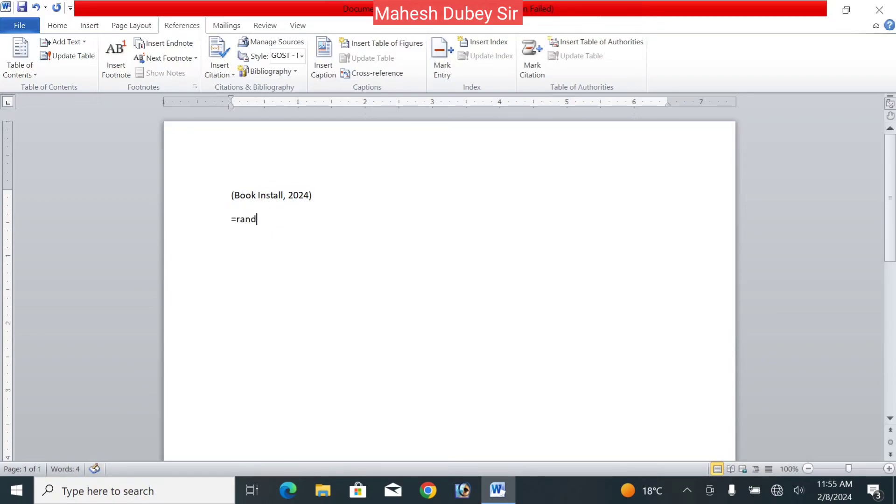
{"action": "type", "text": "()"}
{"action": "key", "text": "Return"}
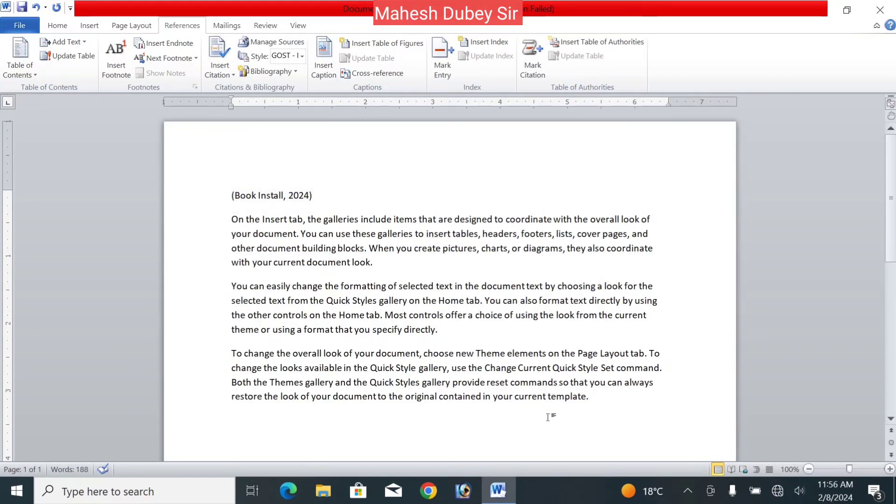
Step: Add a new placeholder citation named Raniganj after the sample paragraphs
{"action": "left_click", "coordinate": [224, 74]}
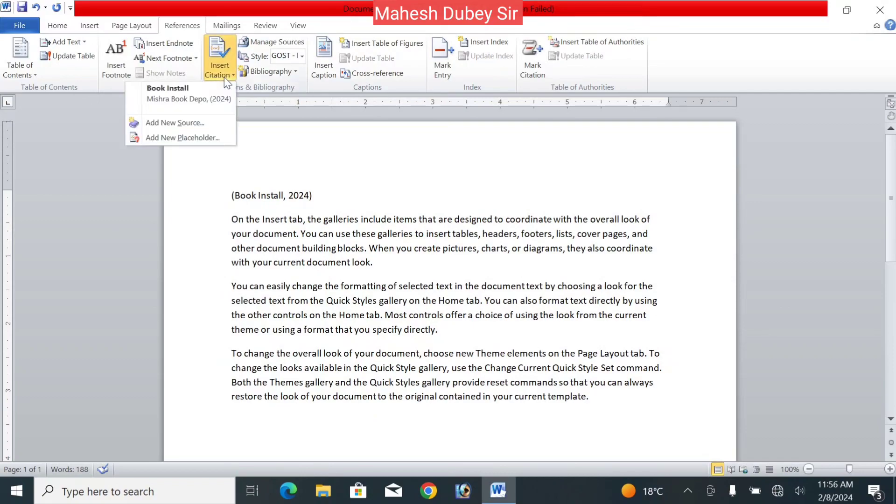
{"action": "left_click", "coordinate": [202, 138]}
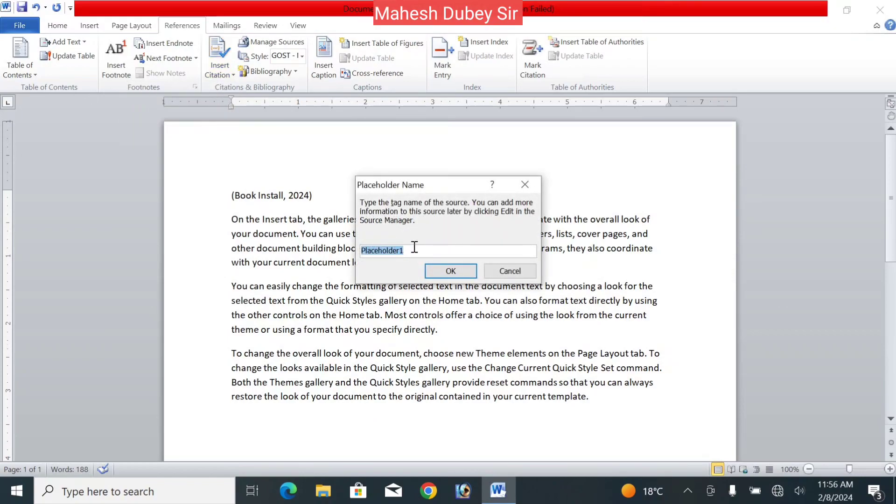
{"action": "type", "text": "R"}
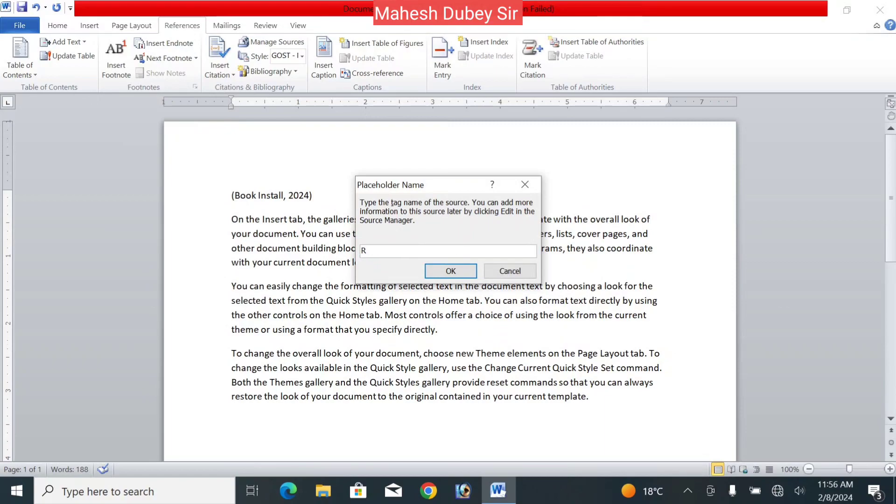
{"action": "type", "text": "anig"}
{"action": "type", "text": "anj"}
{"action": "left_click", "coordinate": [452, 270]}
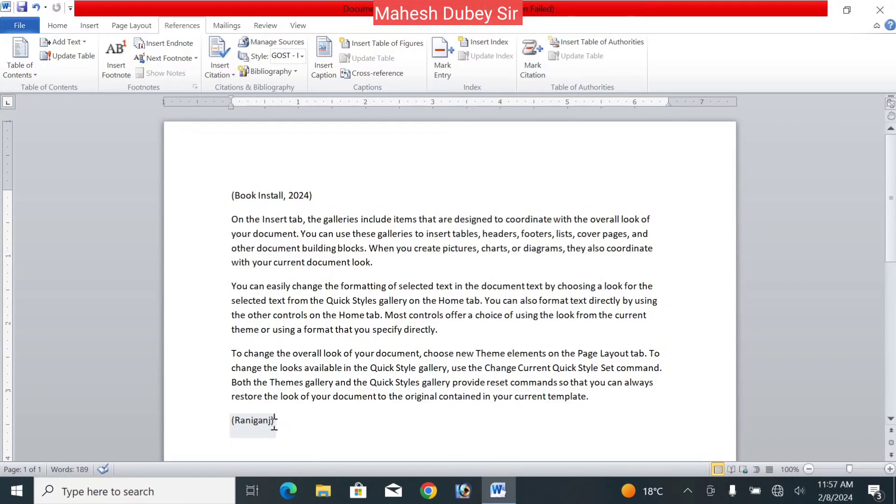
Step: Select the Raniganj citation, view its right-click options, then dismiss them
{"action": "left_click", "coordinate": [257, 427]}
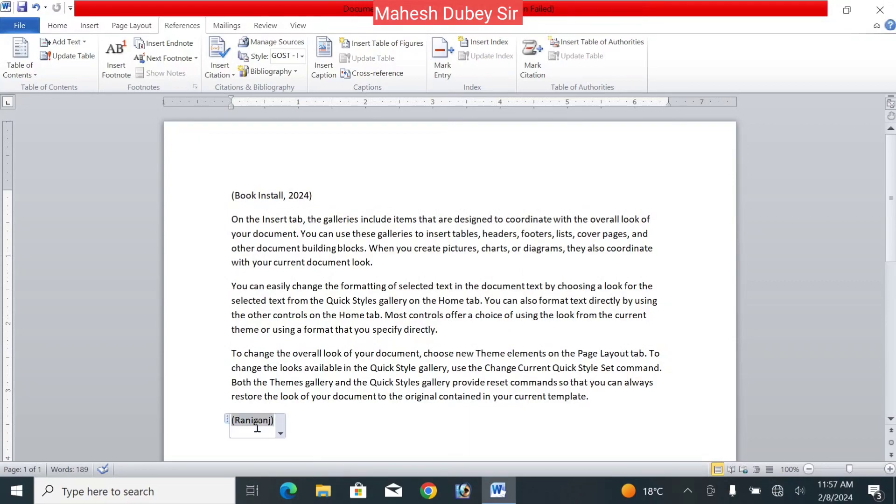
{"action": "right_click", "coordinate": [279, 427]}
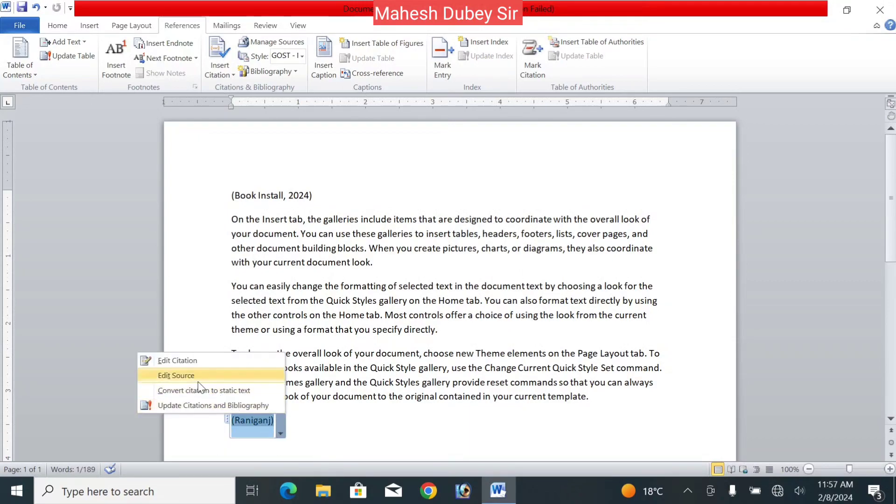
{"action": "left_click", "coordinate": [336, 439]}
{"action": "left_click", "coordinate": [312, 426]}
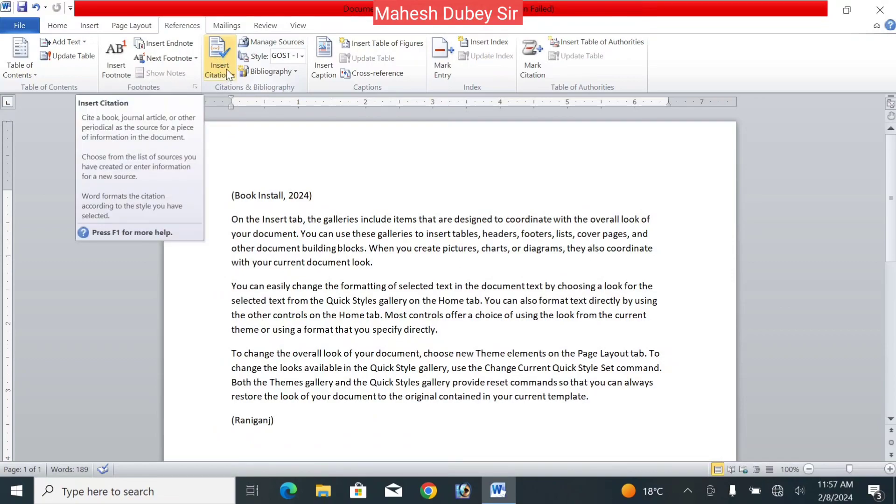
Step: Open Source Manager to see the Master List and current document sources
{"action": "left_click", "coordinate": [250, 46]}
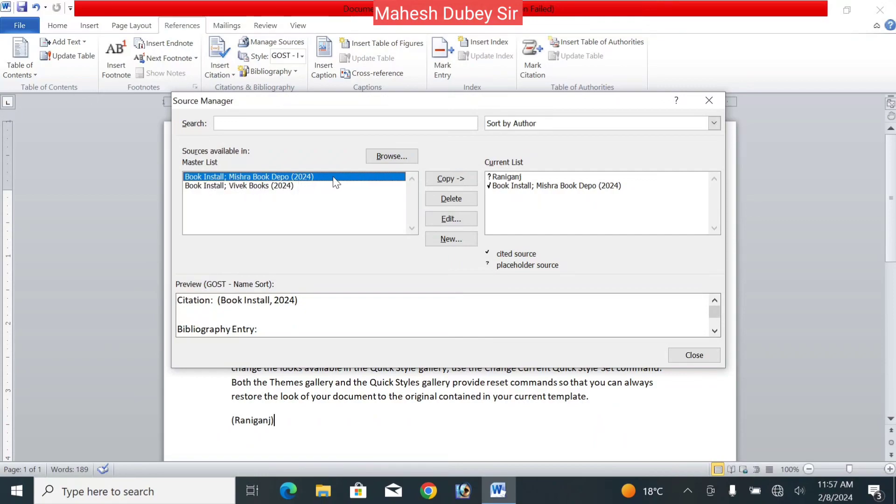
Step: Try copying Mishra Book Depo to the Master List, declining to overwrite the existing source
{"action": "left_click", "coordinate": [228, 186]}
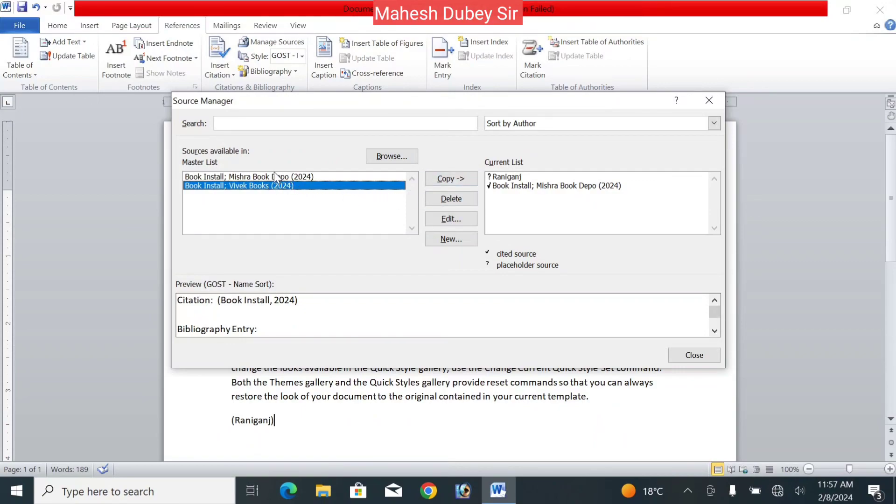
{"action": "left_click", "coordinate": [521, 186]}
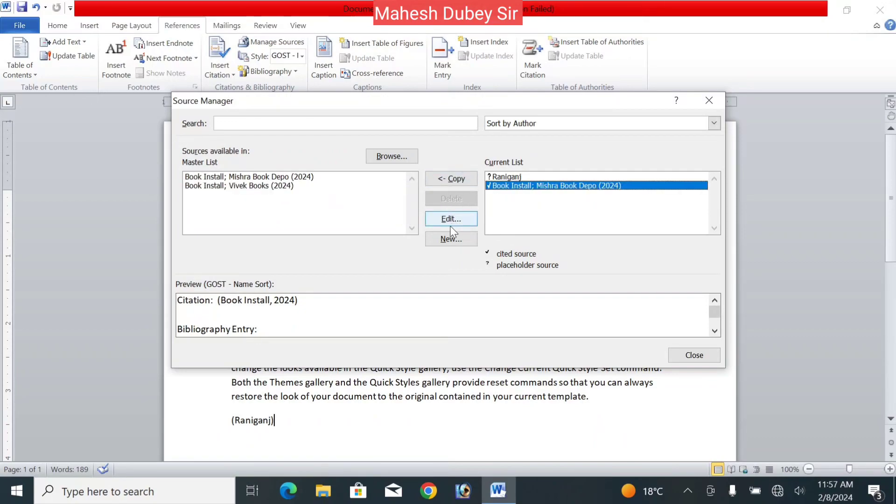
{"action": "left_click", "coordinate": [448, 181]}
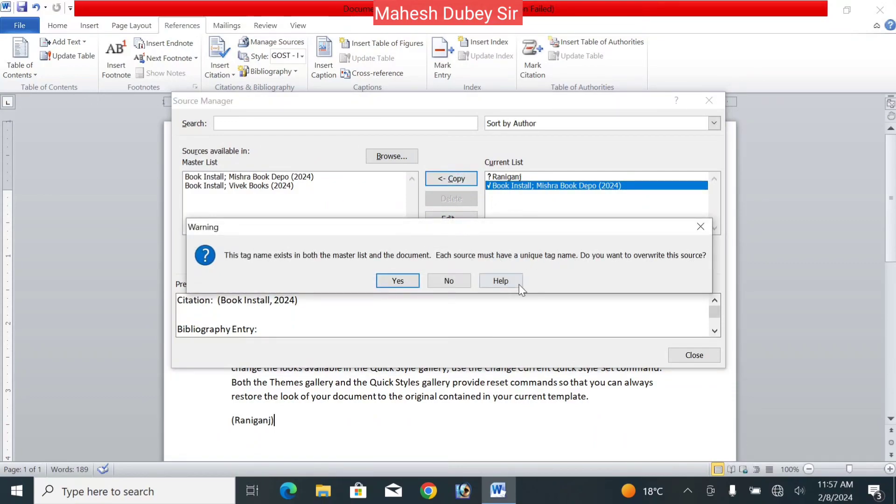
{"action": "left_click", "coordinate": [700, 226]}
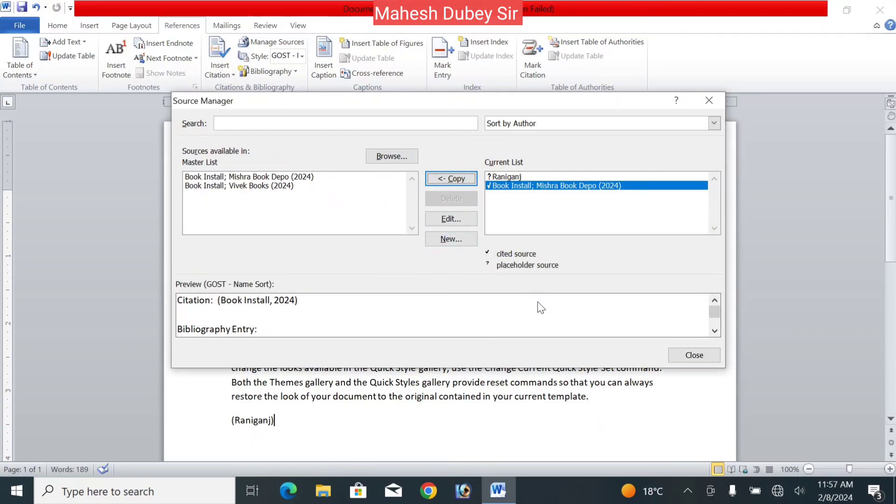
Step: Delete Mishra Book Depo from the Master List and close Source Manager
{"action": "left_click", "coordinate": [274, 180]}
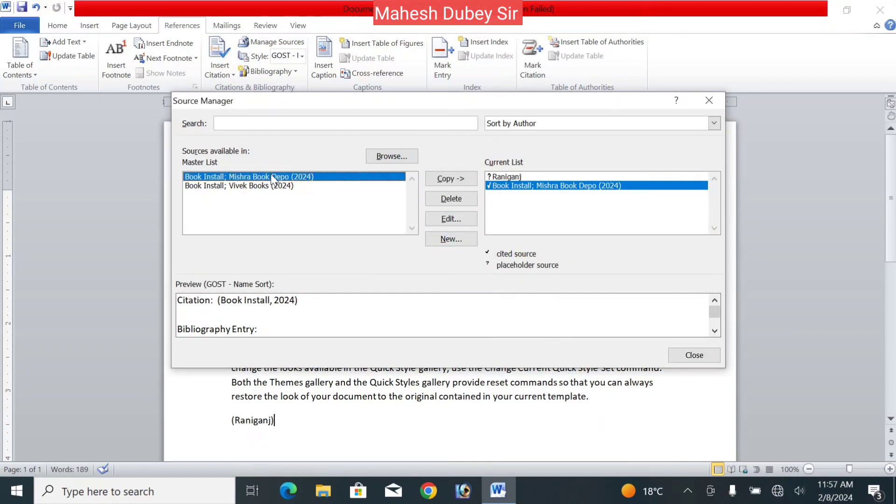
{"action": "left_click", "coordinate": [461, 205]}
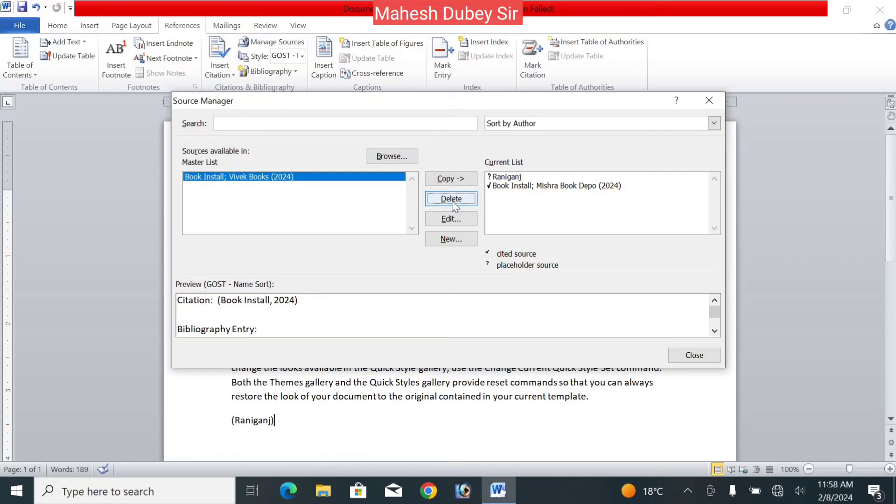
{"action": "left_click", "coordinate": [709, 360]}
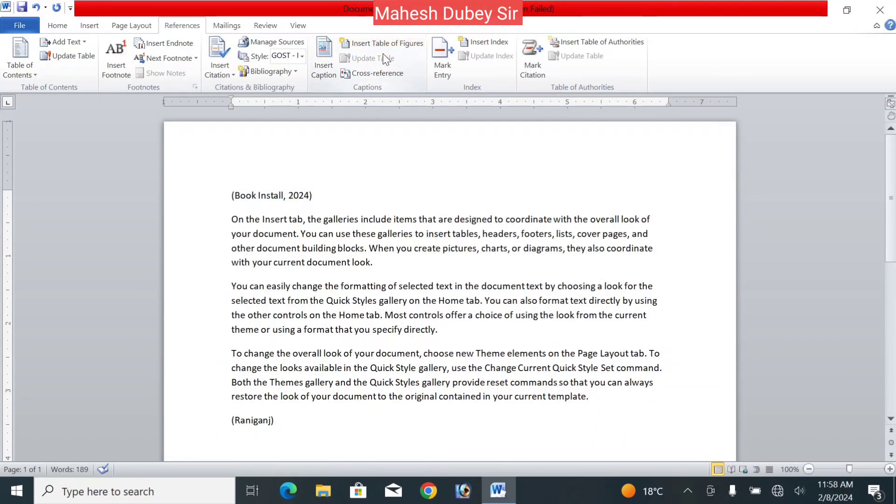
Step: Try the MLA Sixth Edition and SIST02 styles, then settle on Chicago Fifteenth Edition
{"action": "left_click", "coordinate": [302, 55]}
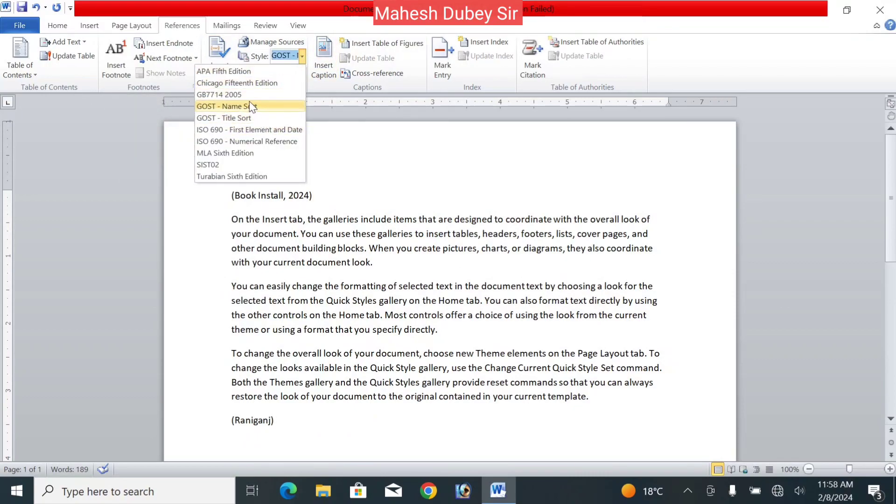
{"action": "left_click", "coordinate": [248, 153]}
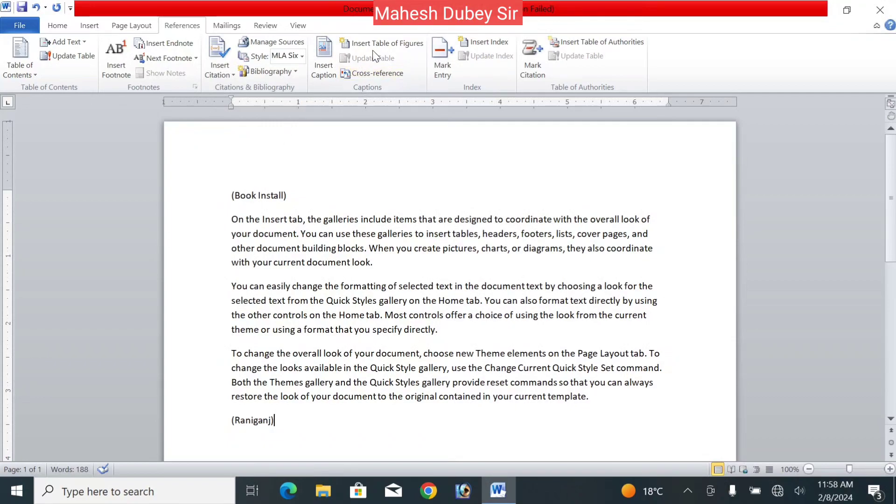
{"action": "left_click", "coordinate": [300, 58]}
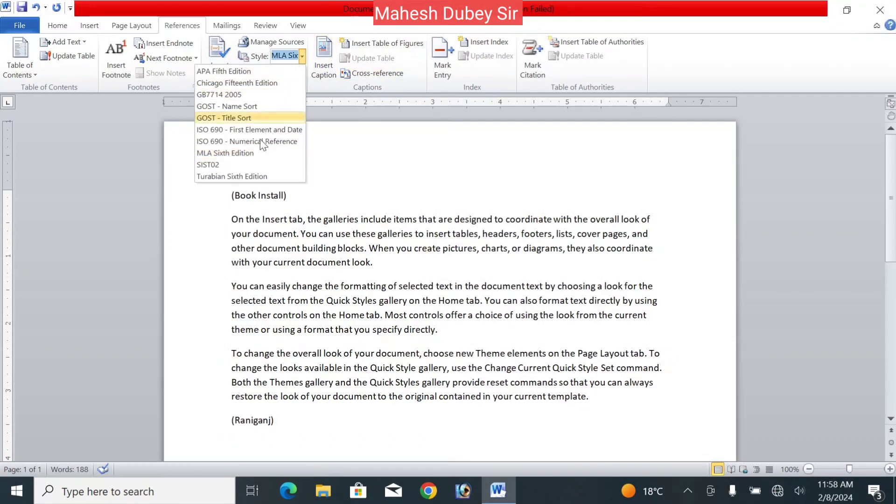
{"action": "left_click", "coordinate": [239, 164]}
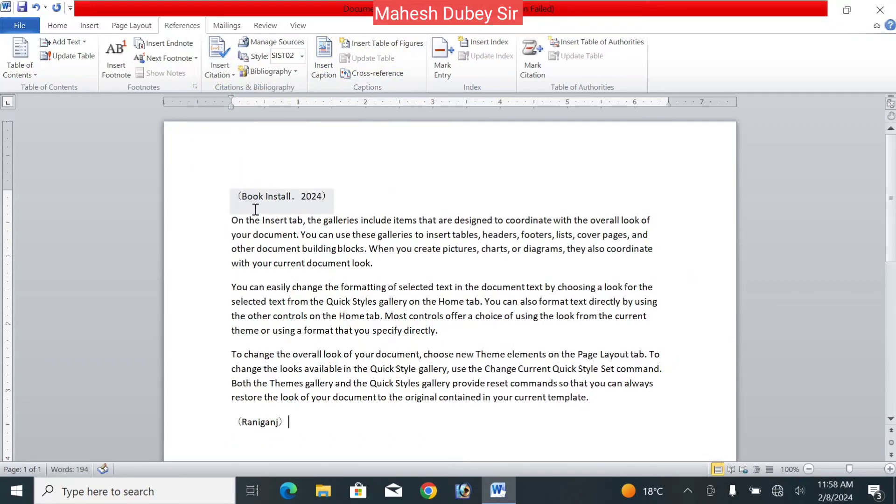
{"action": "left_click", "coordinate": [304, 60]}
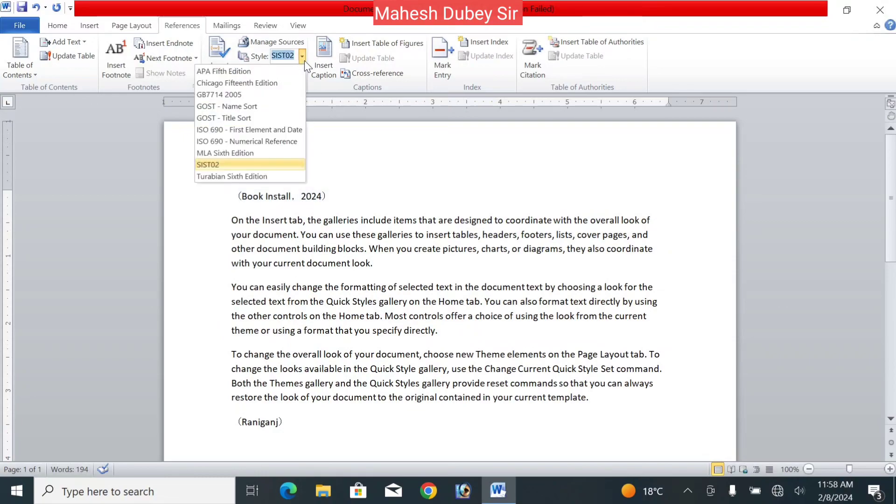
{"action": "left_click", "coordinate": [265, 101]}
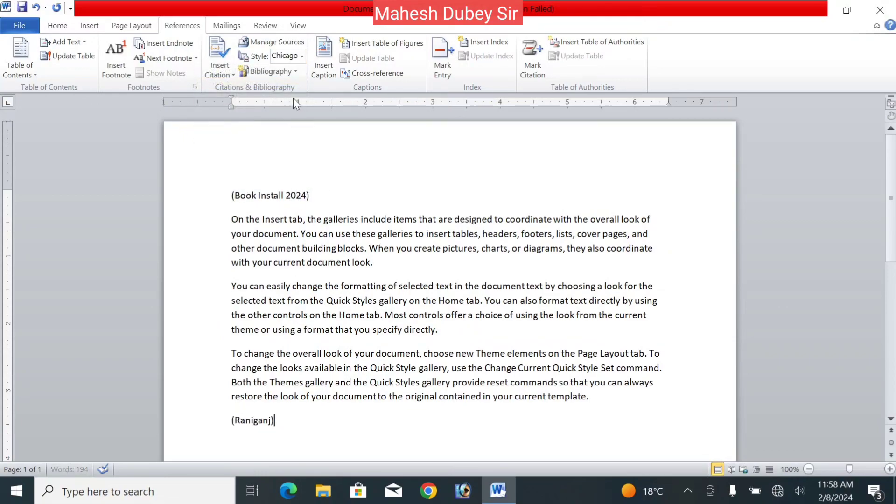
{"action": "left_click", "coordinate": [289, 72]}
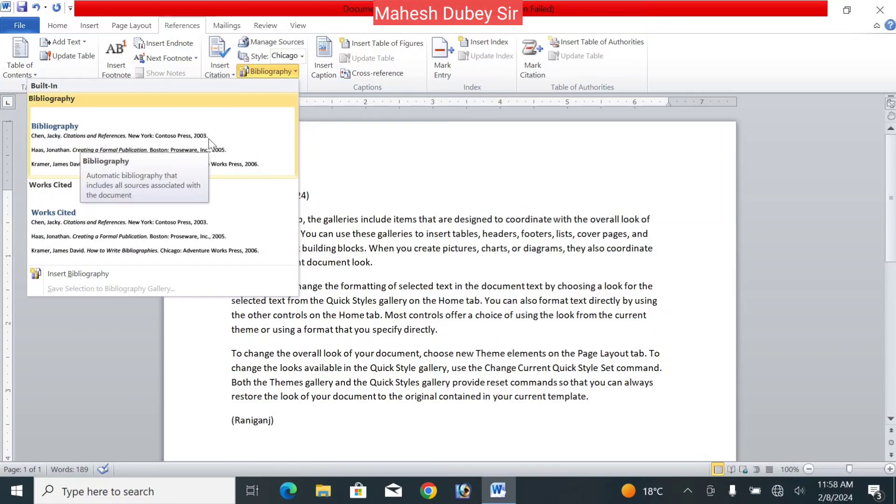
Step: Dismiss the bibliography gallery and add an empty paragraph above the Raniganj citation
{"action": "left_click", "coordinate": [437, 390]}
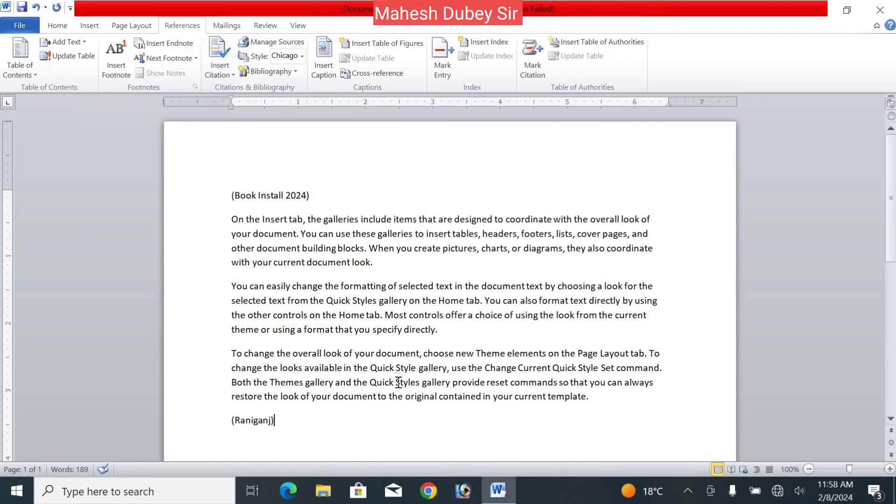
{"action": "left_click", "coordinate": [613, 409]}
{"action": "key", "text": "Return"}
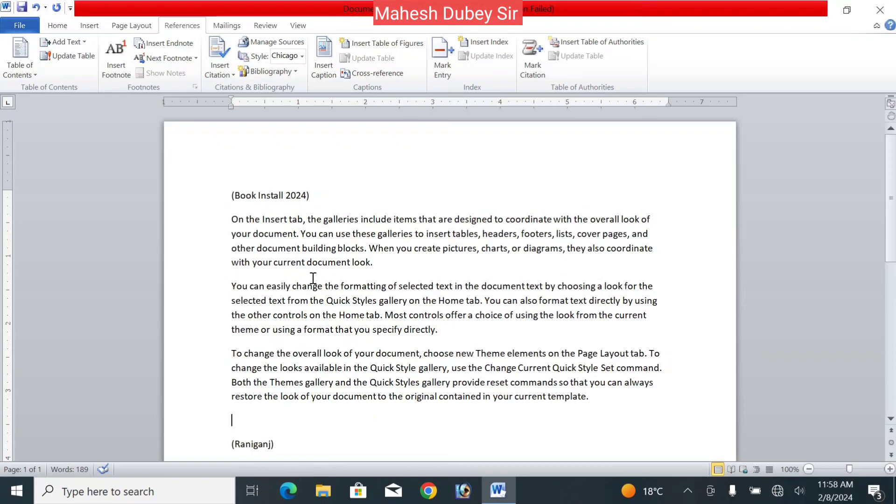
Step: Insert the built-in Bibliography there, listing the Book Install source, and scroll back up
{"action": "left_click", "coordinate": [293, 70]}
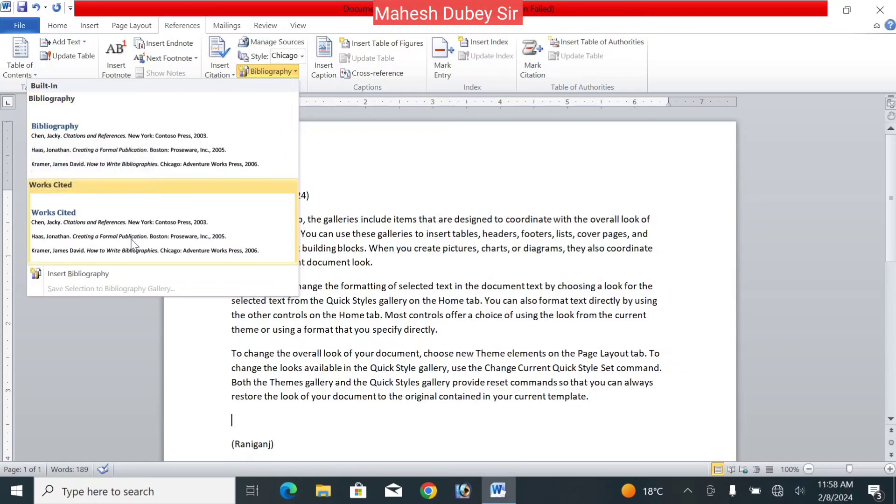
{"action": "left_click", "coordinate": [161, 164]}
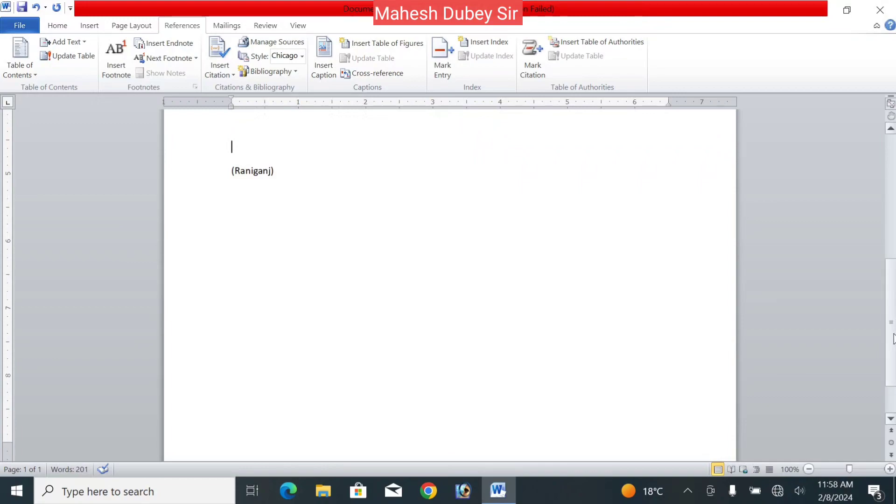
{"action": "scroll", "coordinate": [582, 304], "scroll_direction": "up", "scroll_amount": 6}
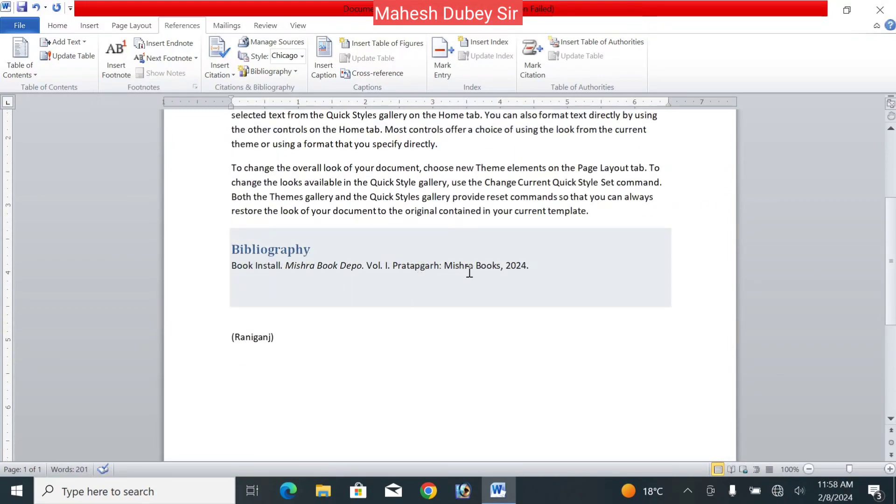
{"action": "left_click", "coordinate": [586, 303]}
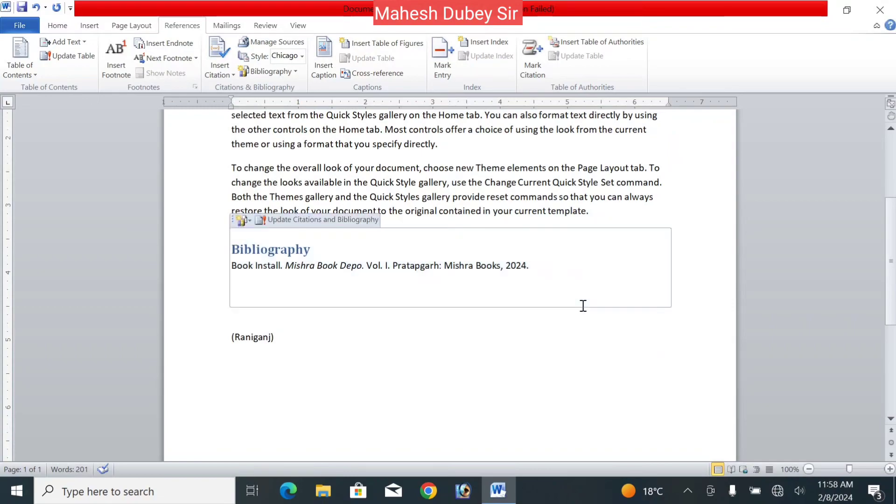
{"action": "left_click", "coordinate": [546, 327]}
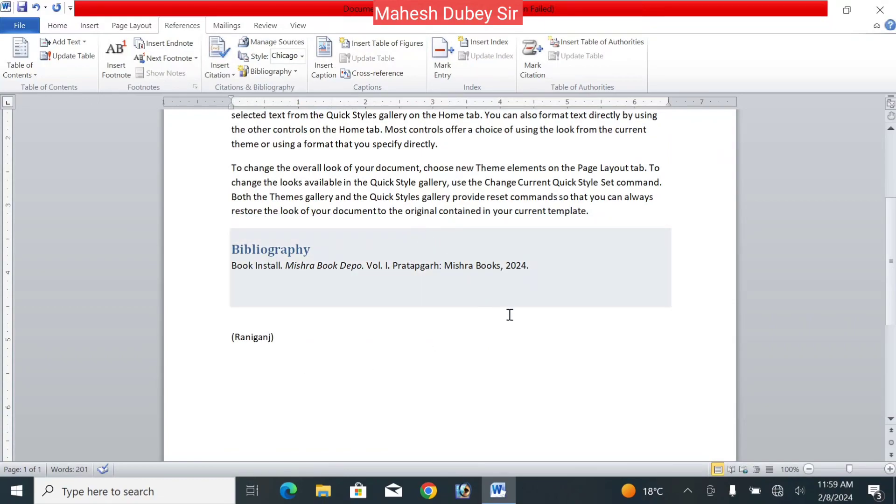
{"action": "scroll", "coordinate": [894, 229], "scroll_direction": "up", "scroll_amount": 4}
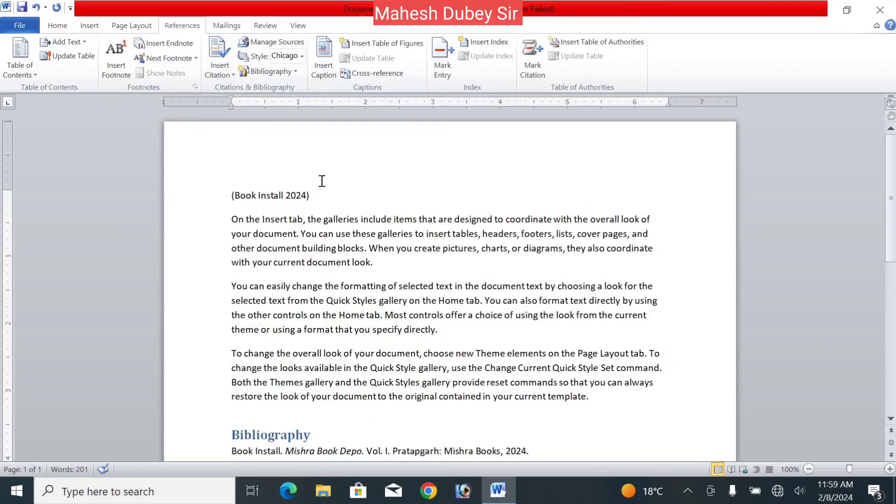
Step: Caption the first paragraph 'Book Depo 1' using a new Book Depo label
{"action": "left_click", "coordinate": [432, 275]}
{"action": "key", "text": "Return"}
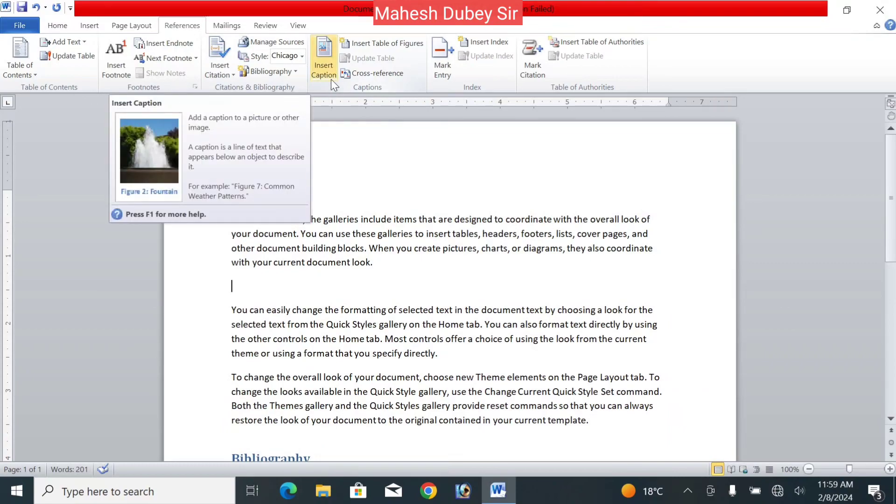
{"action": "key", "text": "Return"}
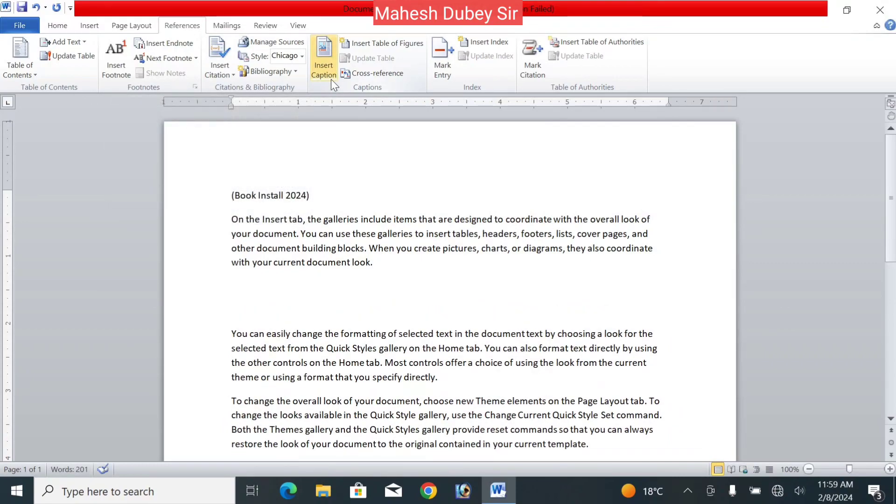
{"action": "left_click", "coordinate": [331, 79]}
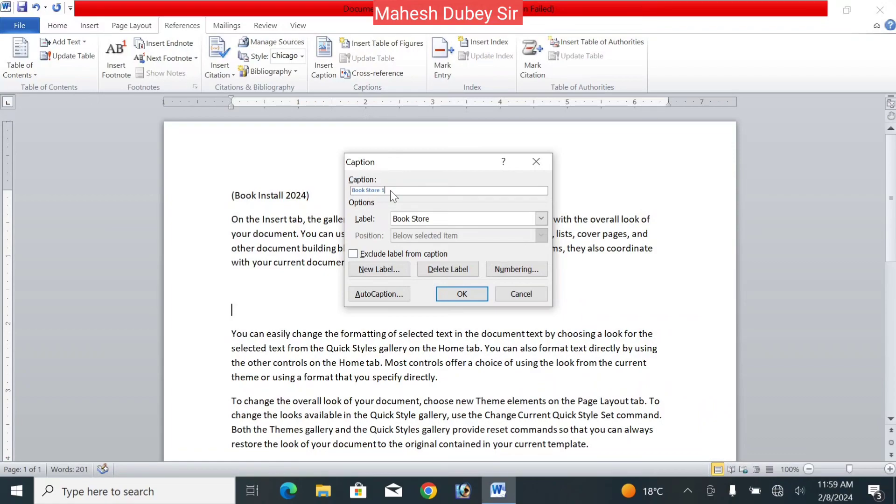
{"action": "left_click", "coordinate": [373, 272]}
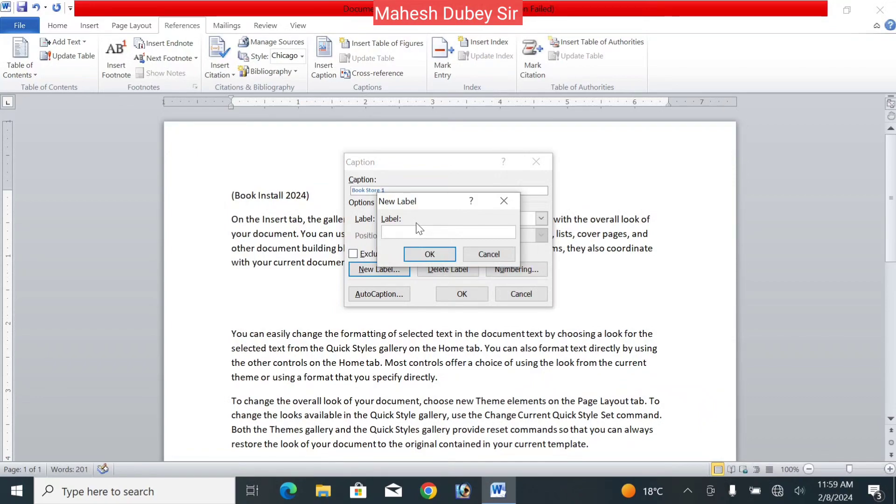
{"action": "type", "text": "Book"}
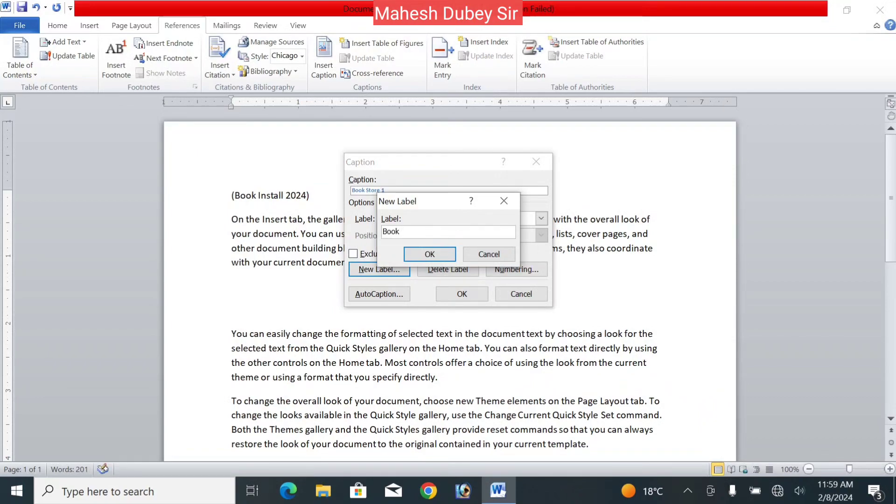
{"action": "type", "text": "po"}
{"action": "left_click", "coordinate": [425, 255]}
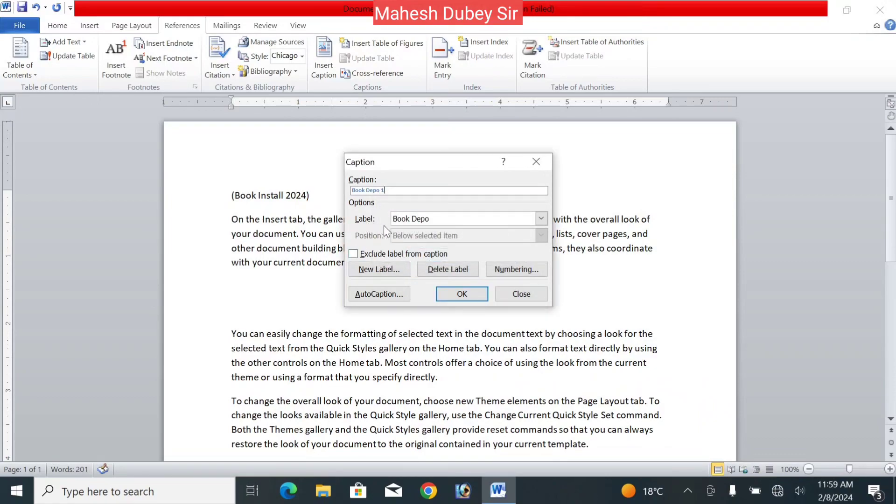
{"action": "left_click", "coordinate": [460, 294]}
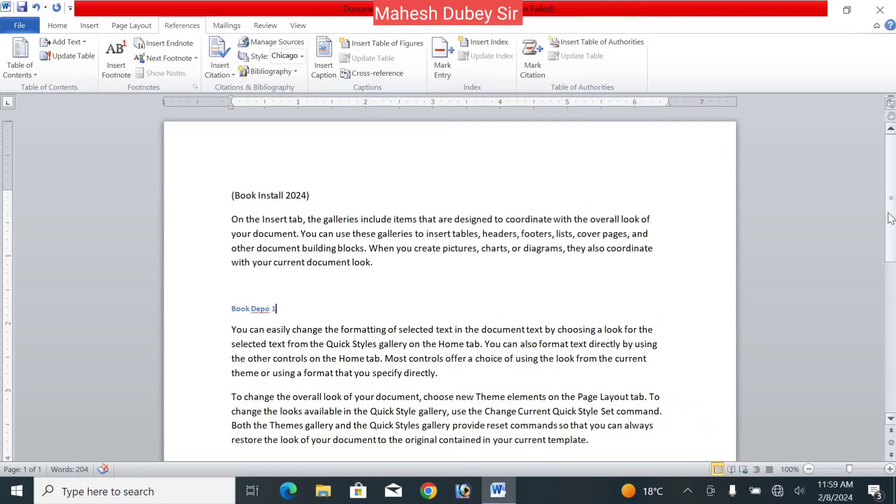
Step: Insert a page break after the second paragraph so the third starts a new page
{"action": "left_click_drag", "start_coordinate": [890, 218], "coordinate": [881, 268]}
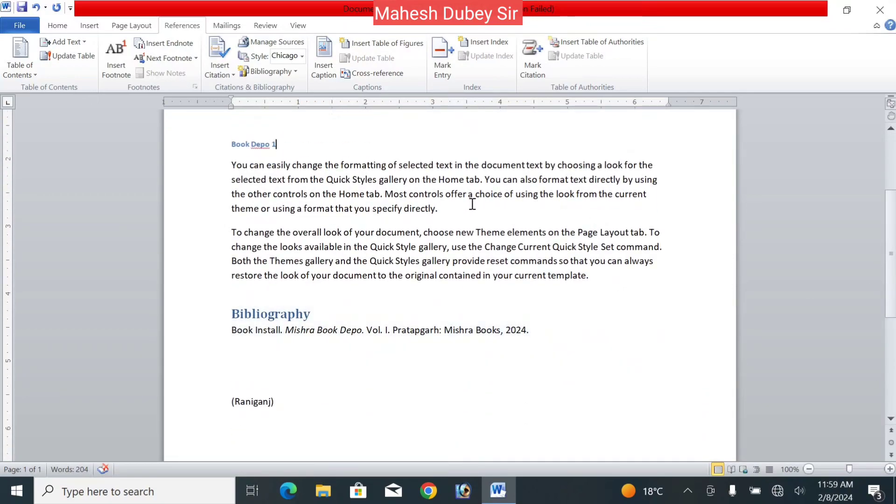
{"action": "left_click", "coordinate": [465, 215]}
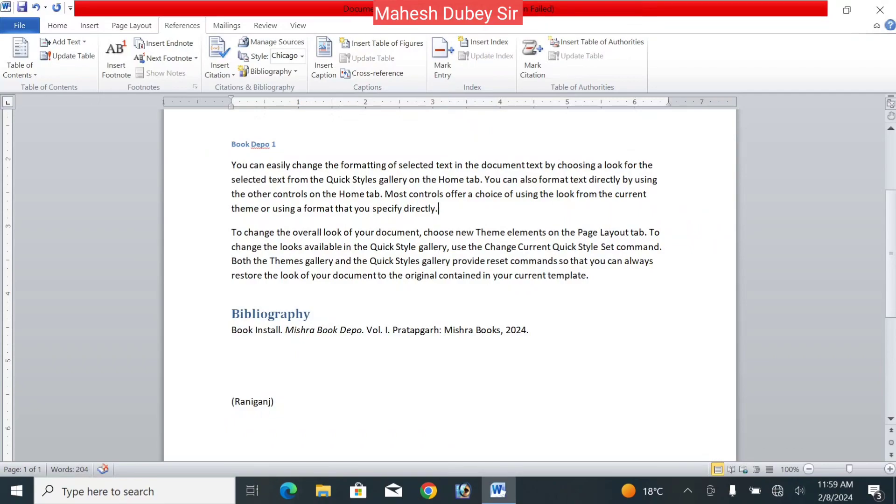
{"action": "key", "text": "Return"}
{"action": "key", "text": "ctrl+Return"}
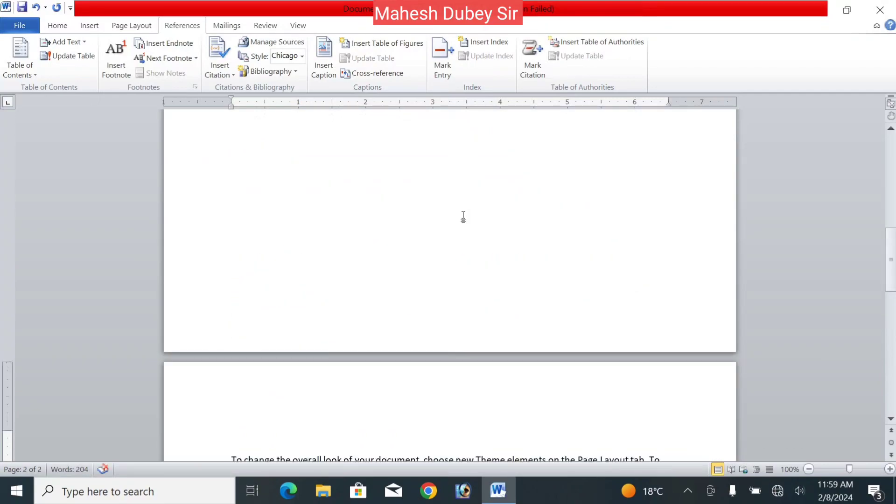
Step: Insert the Book Depo 2 caption at the top of page 2 and place the caret after the first paragraph
{"action": "left_click", "coordinate": [331, 69]}
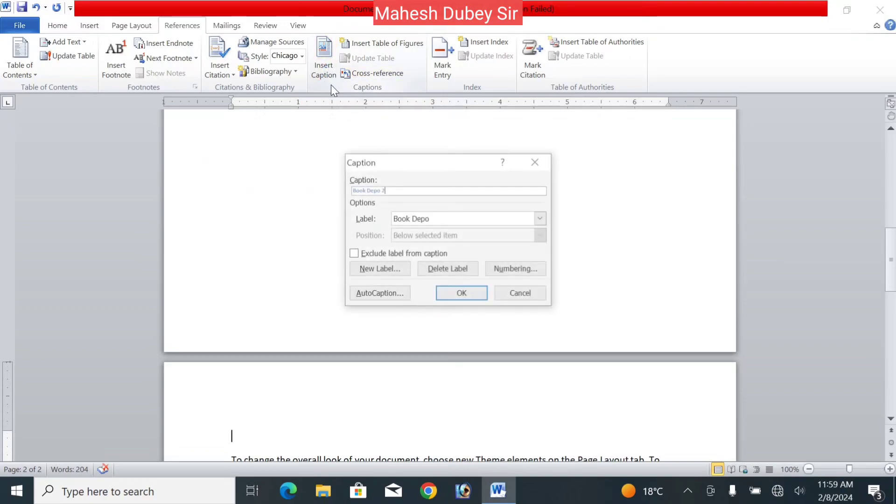
{"action": "left_click", "coordinate": [461, 295]}
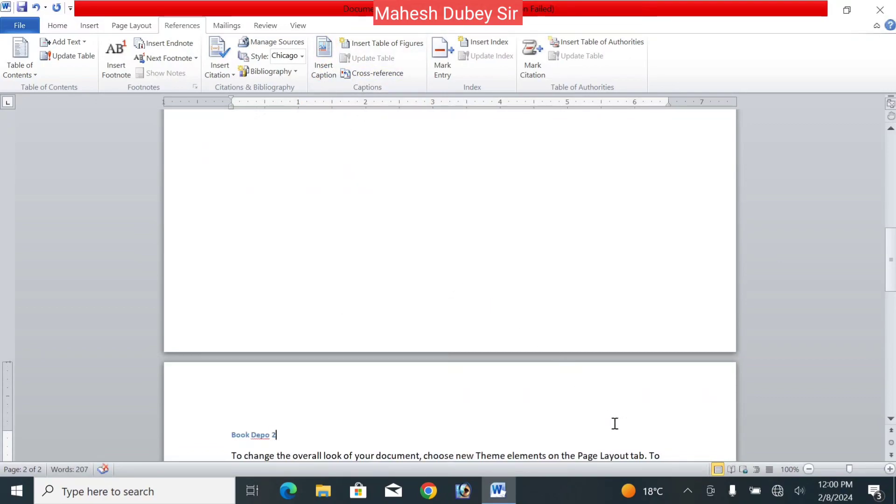
{"action": "left_click_drag", "start_coordinate": [891, 260], "coordinate": [891, 290]}
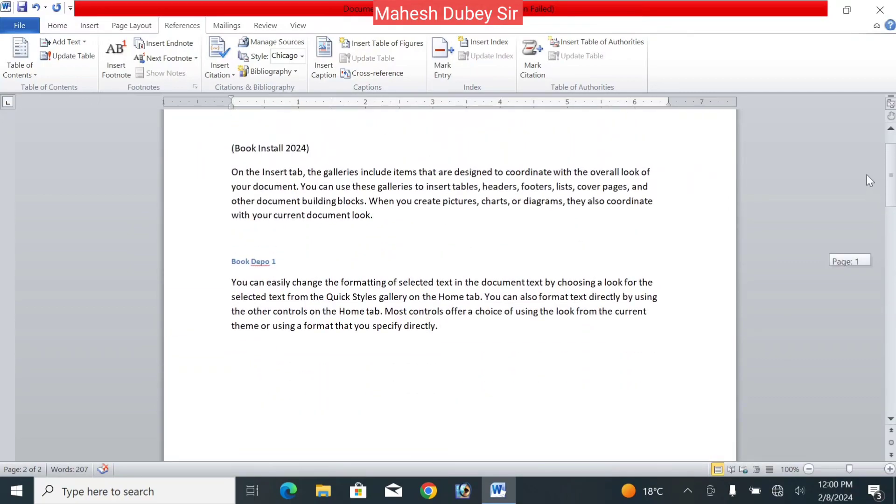
{"action": "left_click_drag", "start_coordinate": [891, 290], "coordinate": [891, 175]}
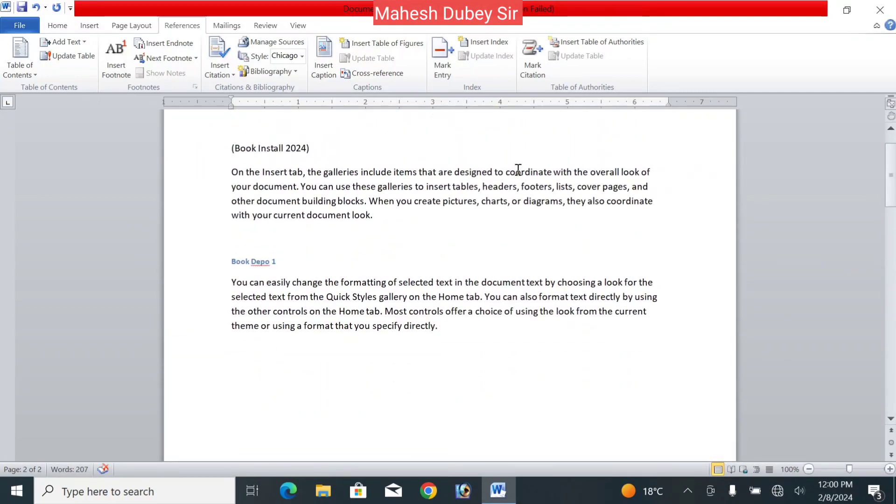
{"action": "left_click", "coordinate": [387, 215]}
Step: Break the page after the first paragraph and add a Book Depo 1 caption on a new line above it
{"action": "key", "text": "ctrl+Return"}
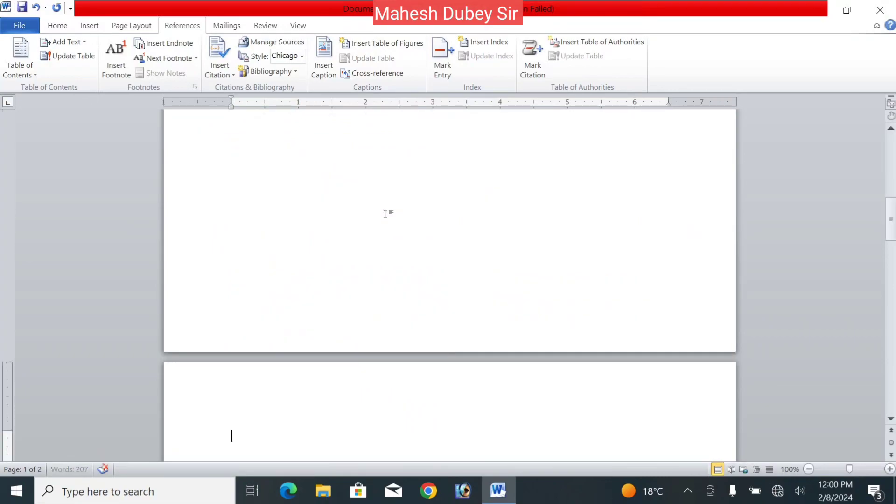
{"action": "left_click_drag", "start_coordinate": [889, 238], "coordinate": [871, 163]}
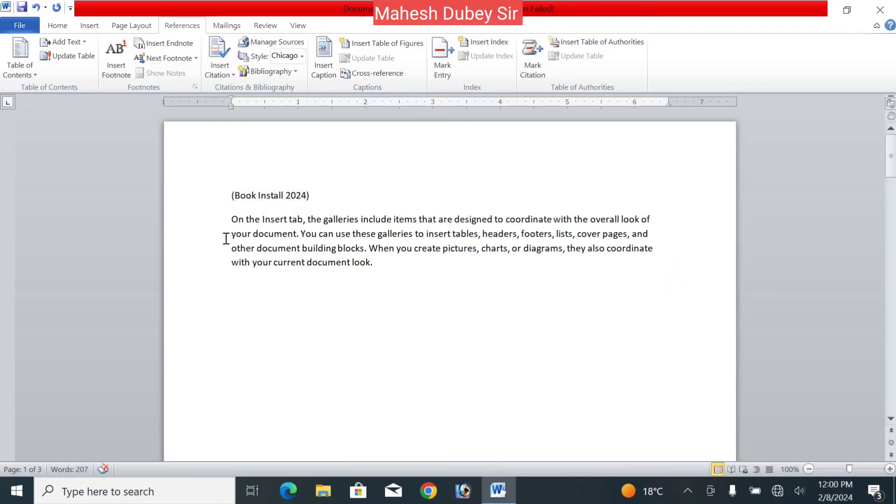
{"action": "left_click", "coordinate": [232, 219]}
{"action": "key", "text": "Return"}
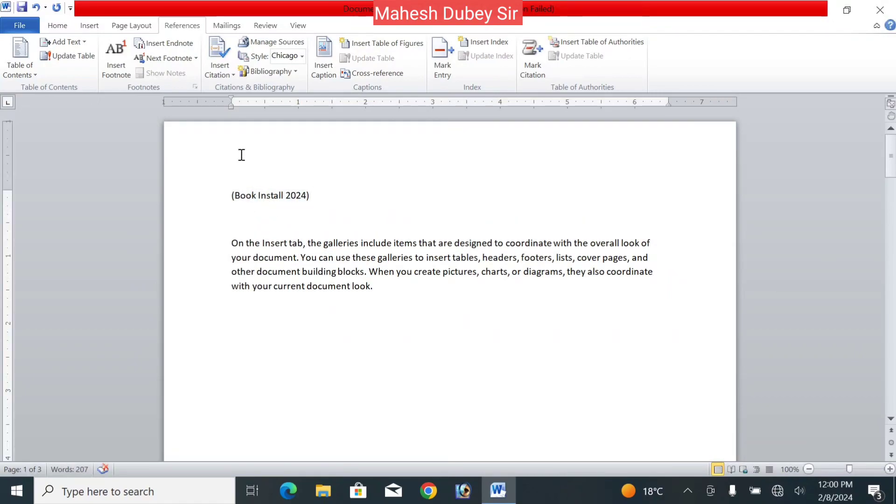
{"action": "left_click", "coordinate": [325, 68]}
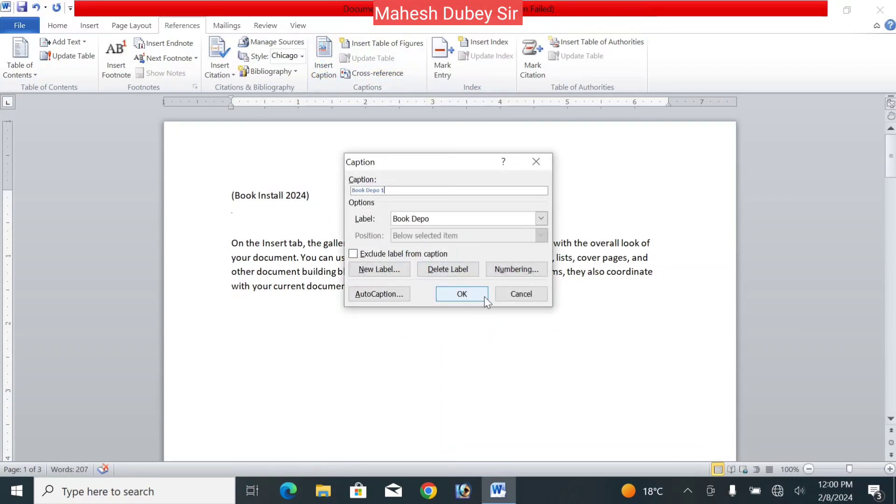
{"action": "left_click", "coordinate": [461, 294]}
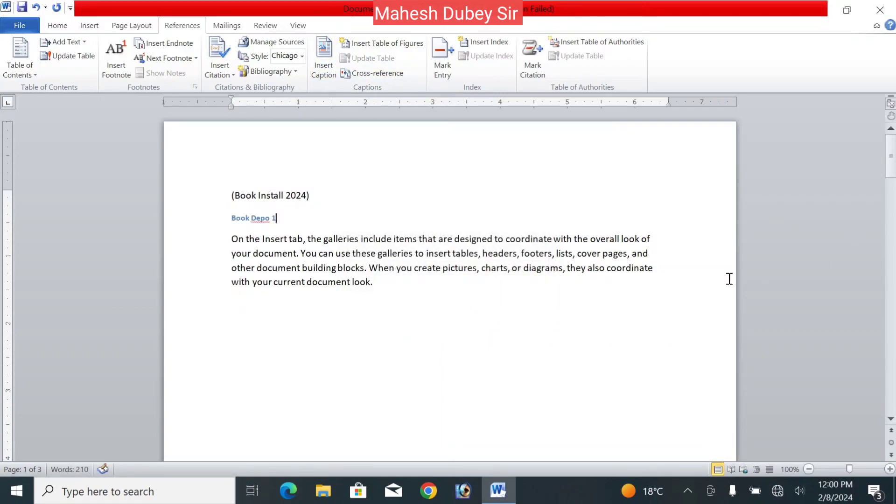
{"action": "mouse_move", "coordinate": [891, 160]}
{"action": "left_mouse_down"}
{"action": "mouse_move", "coordinate": [885, 310]}
{"action": "mouse_move", "coordinate": [876, 146]}
{"action": "left_mouse_up"}
Step: Push Book Depo 1 onto a new page and insert a dotted-leader Book Depo table of figures on page 1
{"action": "key", "text": "ctrl+Return"}
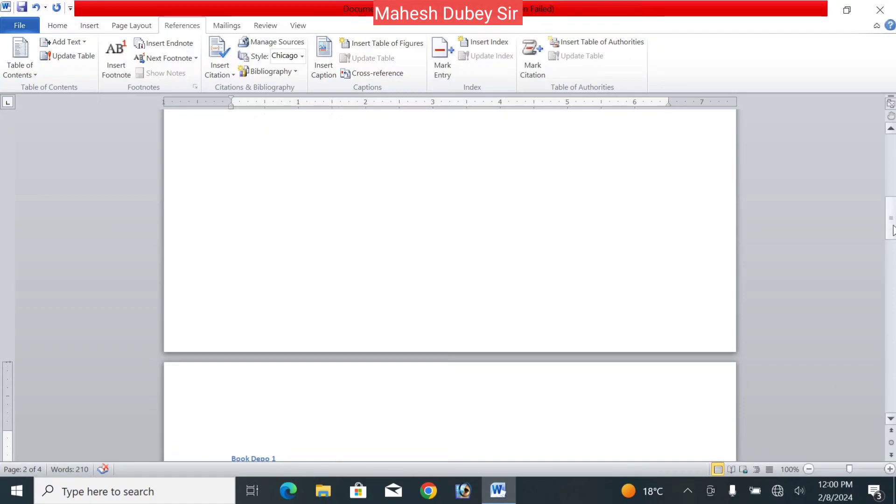
{"action": "left_click_drag", "start_coordinate": [893, 228], "coordinate": [891, 161]}
{"action": "left_click", "coordinate": [296, 281]}
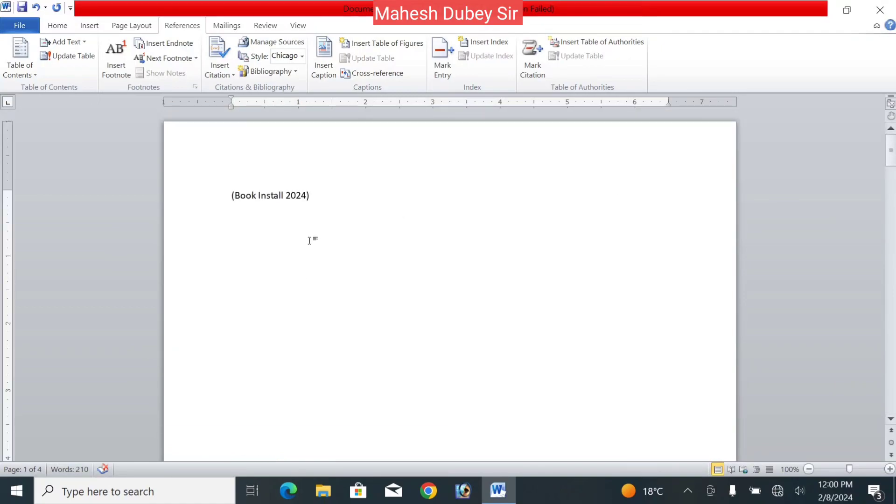
{"action": "left_click", "coordinate": [412, 47]}
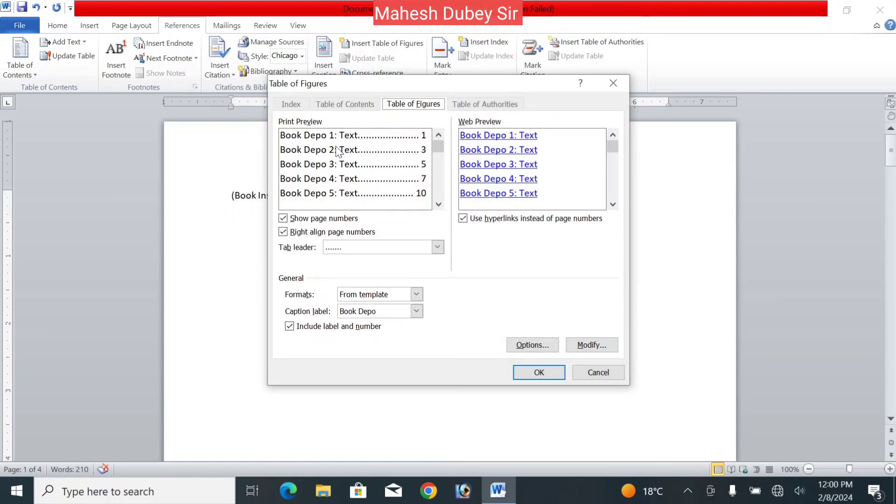
{"action": "left_click", "coordinate": [437, 247]}
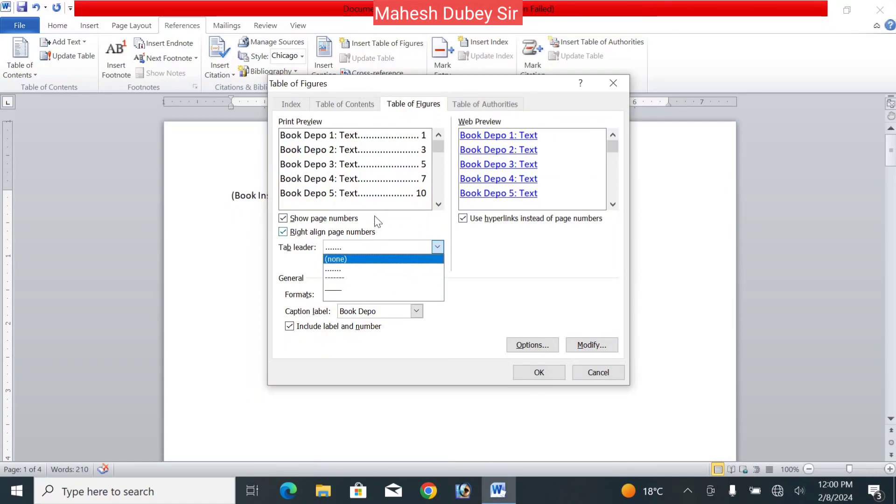
{"action": "left_click", "coordinate": [505, 276]}
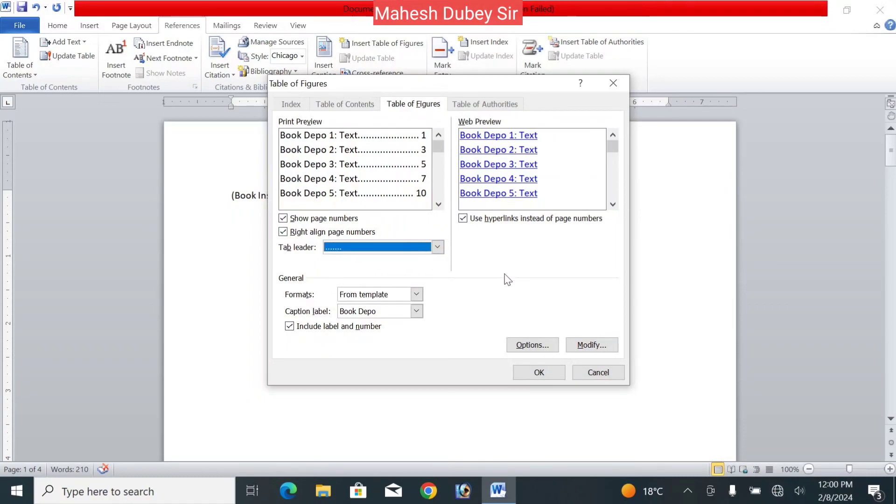
{"action": "left_click", "coordinate": [539, 372]}
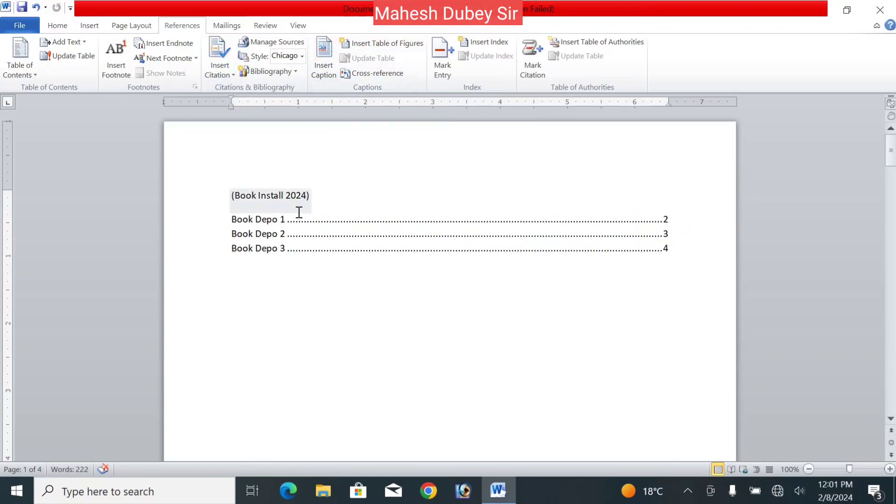
{"action": "left_click", "coordinate": [346, 226]}
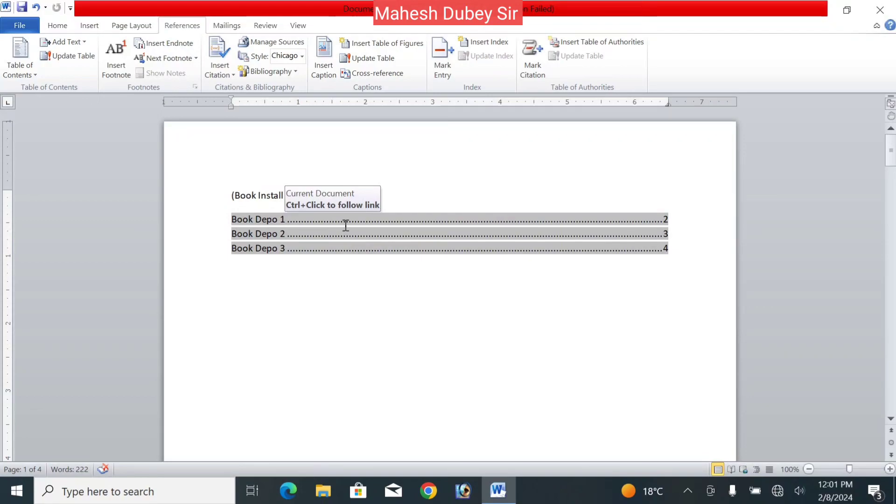
{"action": "left_click", "coordinate": [384, 225], "text": "ctrl"}
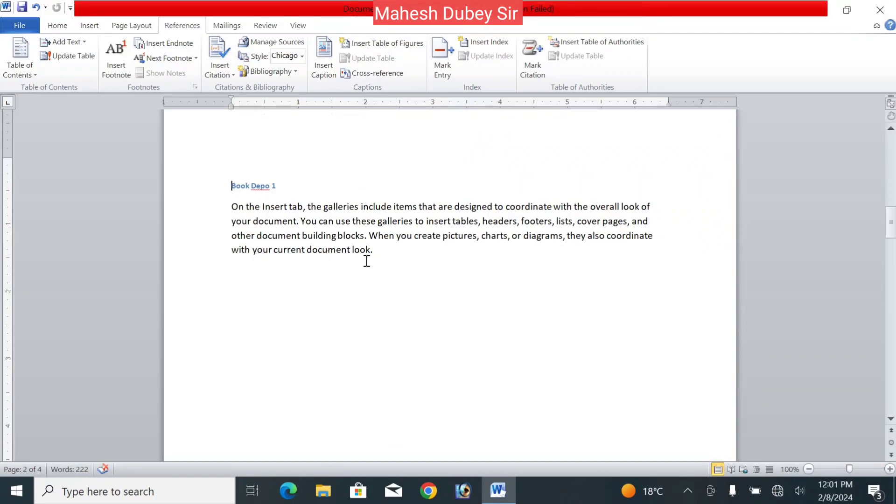
{"action": "left_click_drag", "start_coordinate": [891, 225], "coordinate": [882, 131]}
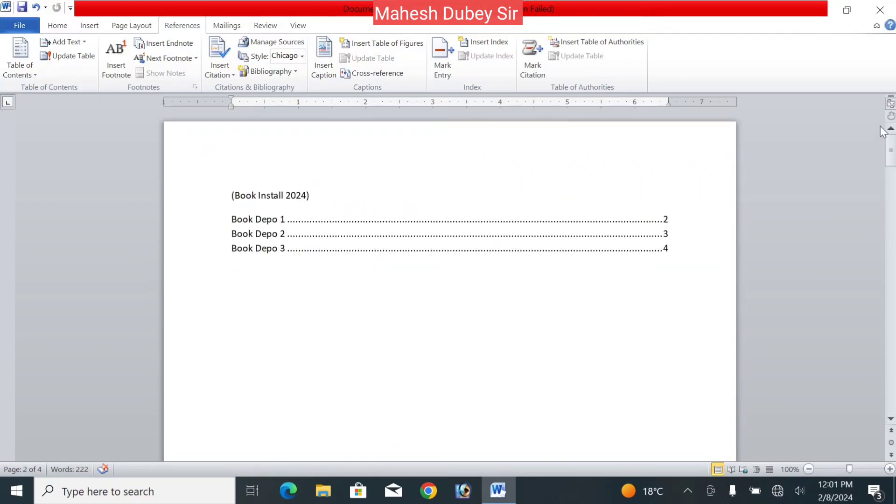
{"action": "left_click", "coordinate": [332, 251], "text": "ctrl"}
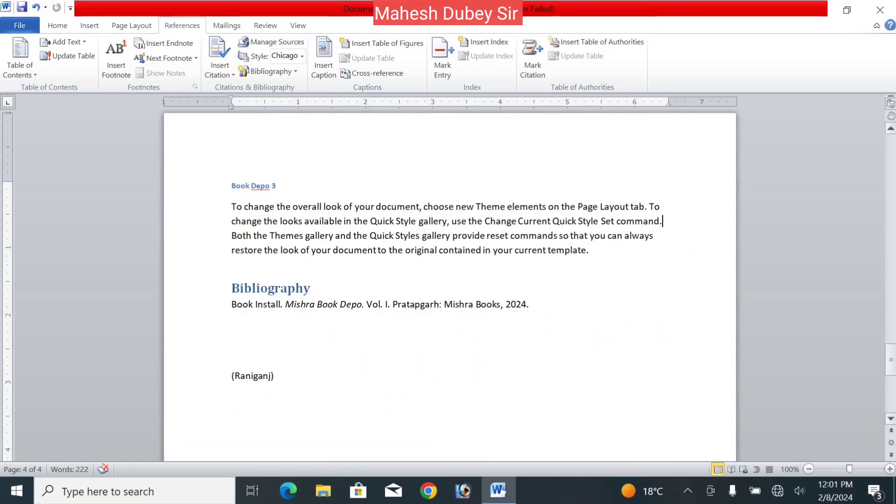
{"action": "left_click_drag", "start_coordinate": [891, 368], "coordinate": [884, 99]}
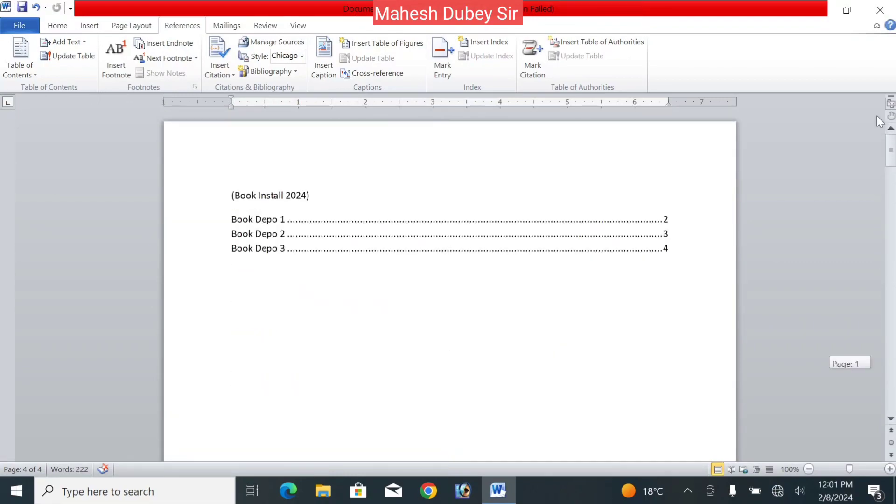
Step: Insert cross-references to Book Depo 3 and Book Depo 1 after "command." in the page 4 paragraph
{"action": "left_click", "coordinate": [377, 74]}
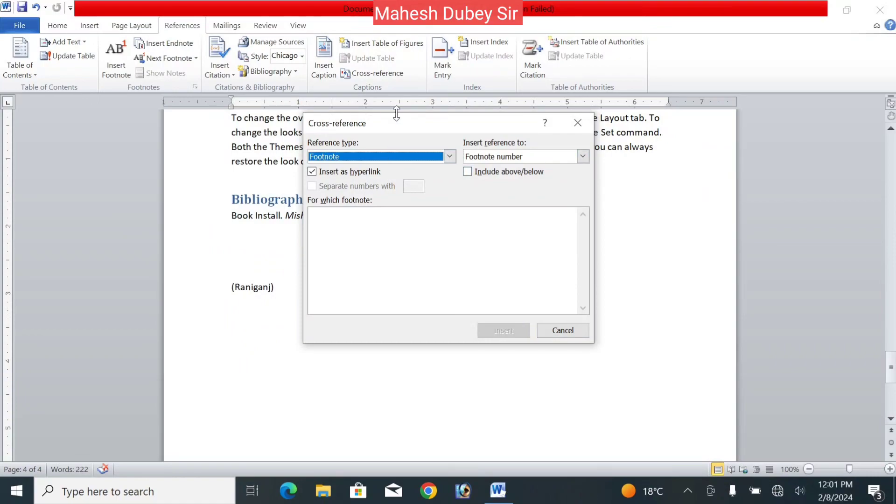
{"action": "left_click_drag", "start_coordinate": [399, 129], "coordinate": [437, 190]}
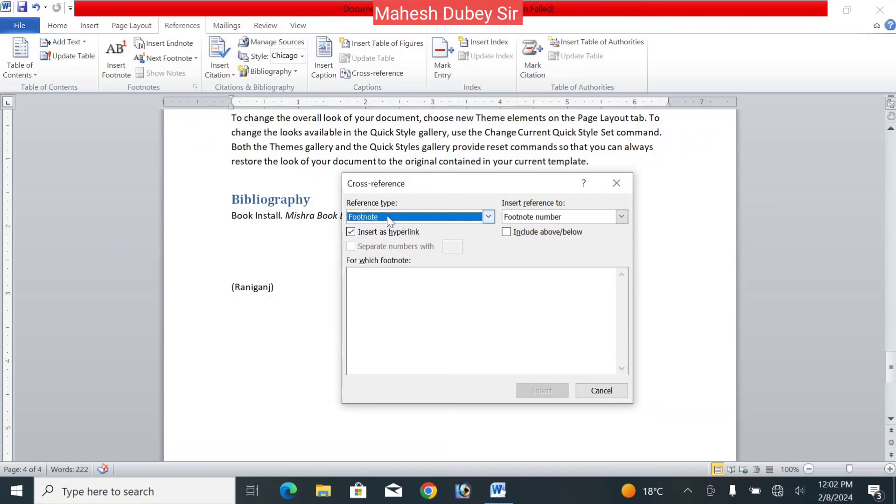
{"action": "left_click", "coordinate": [413, 216]}
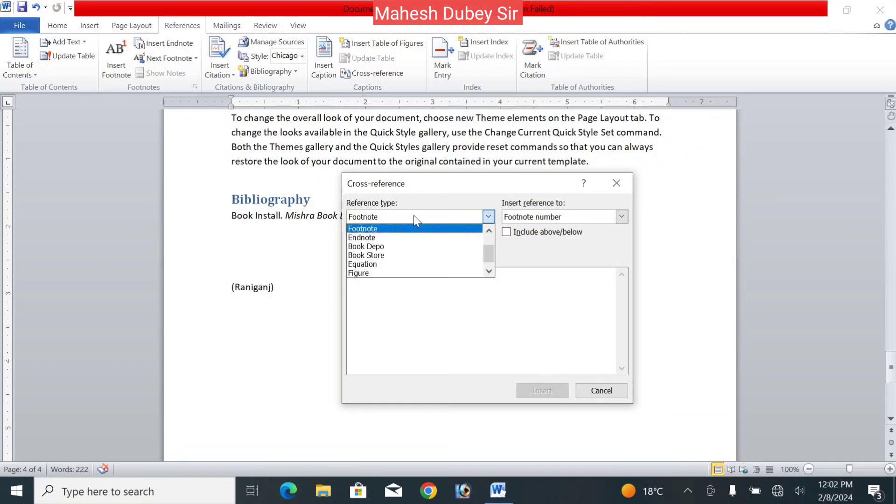
{"action": "left_click", "coordinate": [410, 247]}
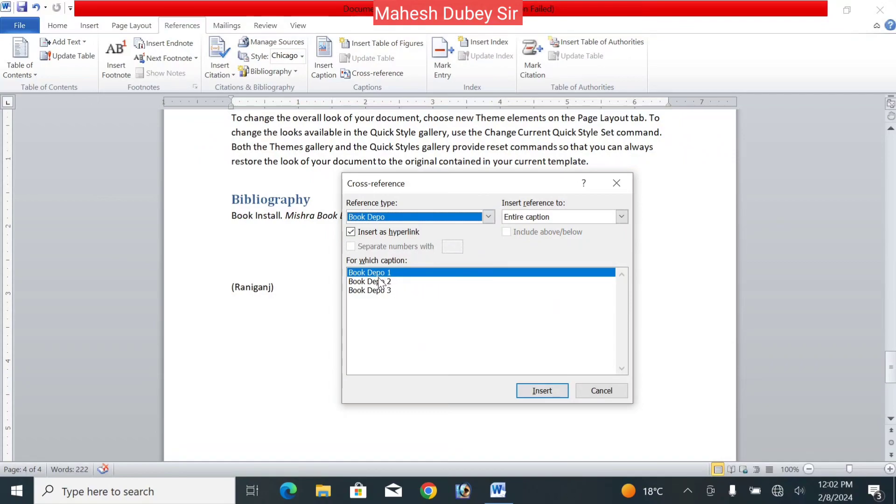
{"action": "left_click", "coordinate": [382, 293]}
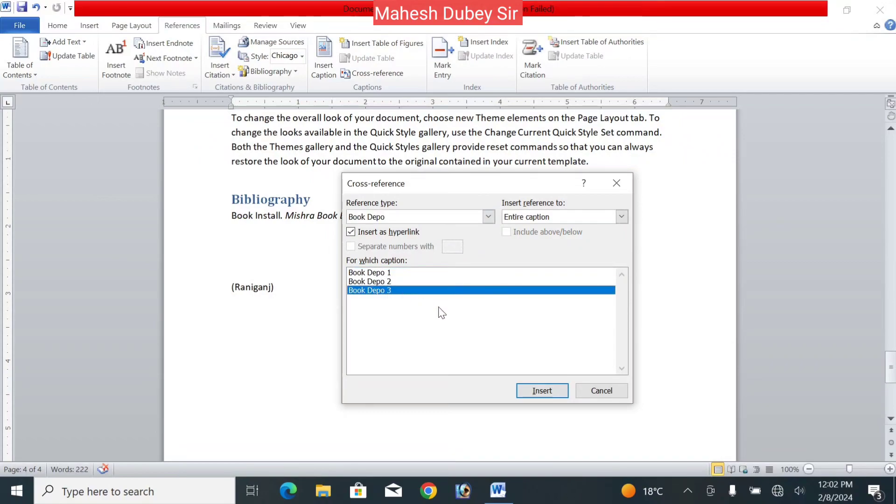
{"action": "left_click", "coordinate": [542, 391]}
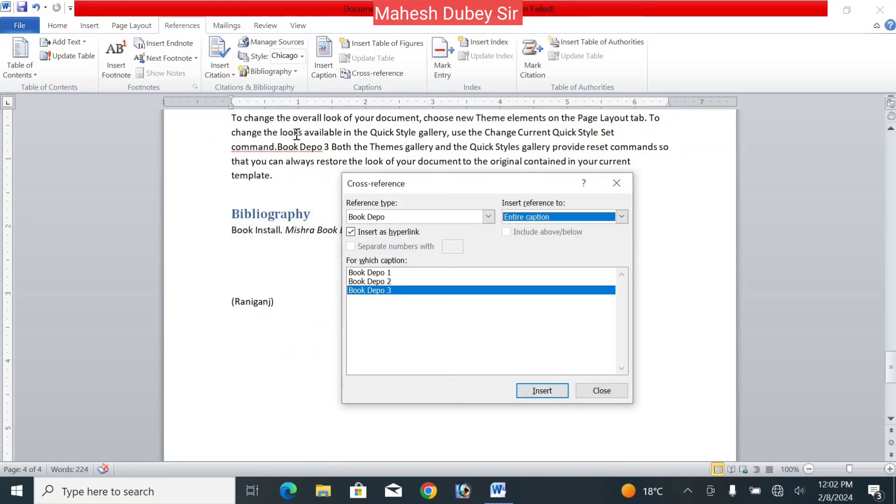
{"action": "left_click", "coordinate": [369, 273]}
{"action": "left_click", "coordinate": [542, 390]}
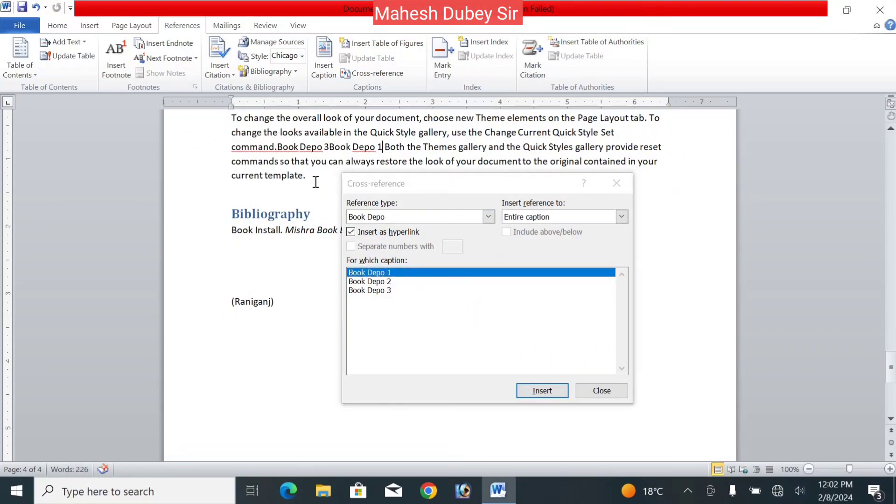
{"action": "left_click", "coordinate": [620, 187]}
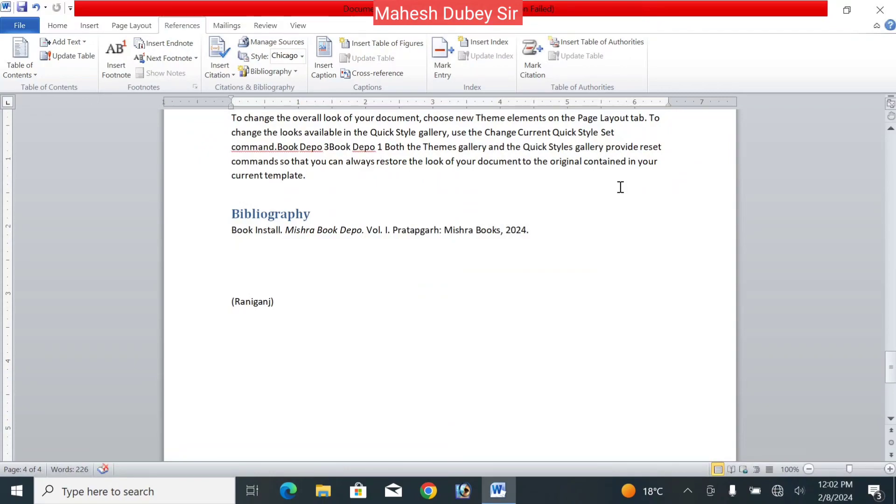
Step: Add two blank lines above Bibliography and set the cross-reference type to Book Depo
{"action": "key", "text": "Return"}
{"action": "key", "text": "Return"}
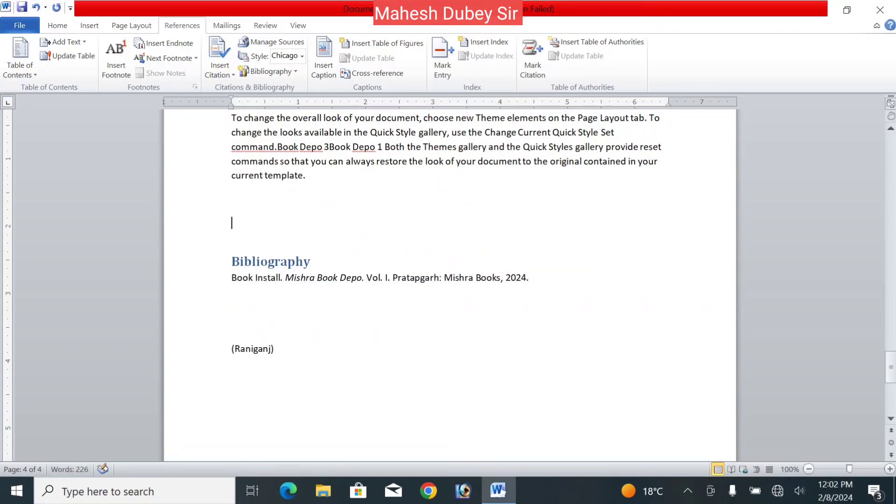
{"action": "key", "text": "Return"}
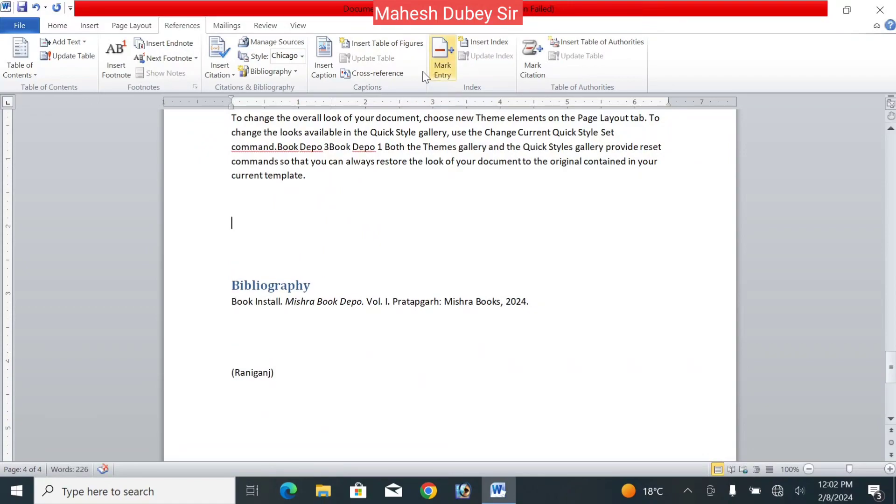
{"action": "left_click", "coordinate": [393, 73]}
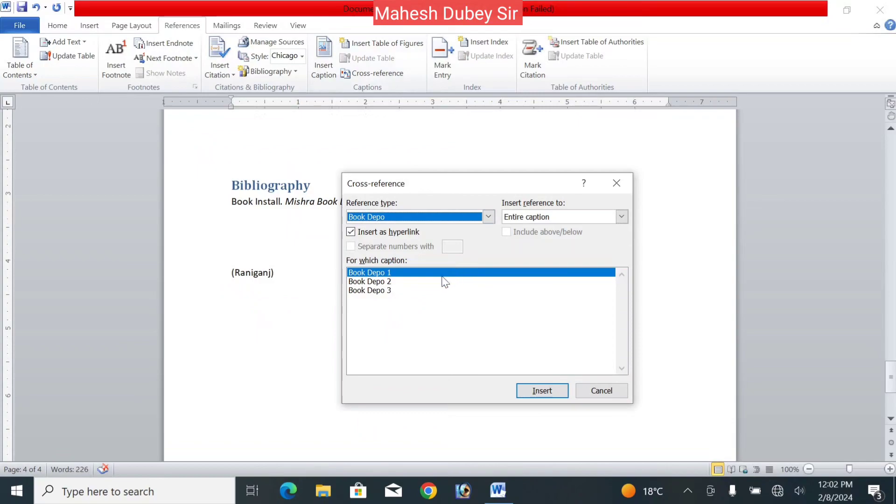
{"action": "left_click", "coordinate": [392, 216]}
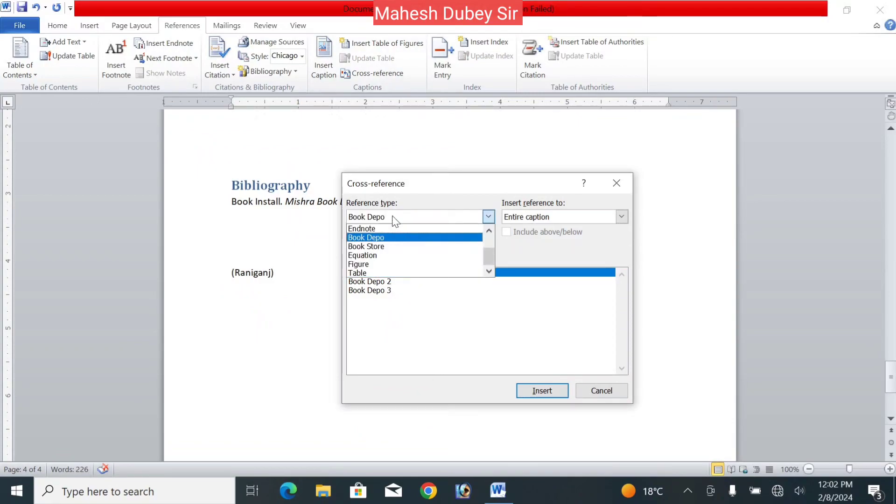
{"action": "left_click", "coordinate": [387, 240]}
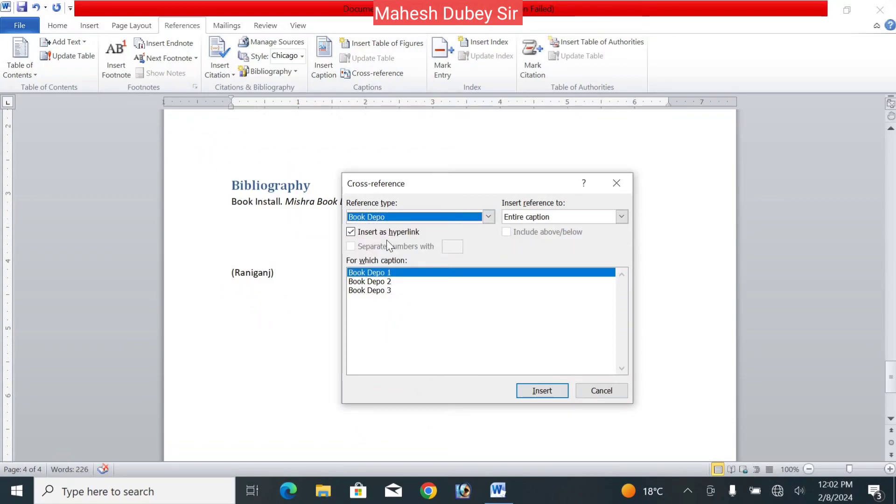
Step: Insert linked references to Book Depo 1 and Book Depo 2 on the new line
{"action": "left_click", "coordinate": [365, 283]}
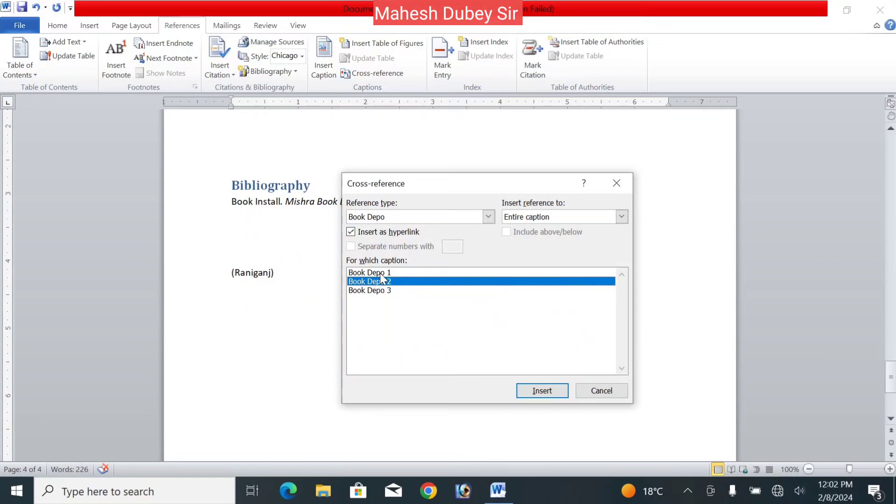
{"action": "left_click", "coordinate": [377, 273]}
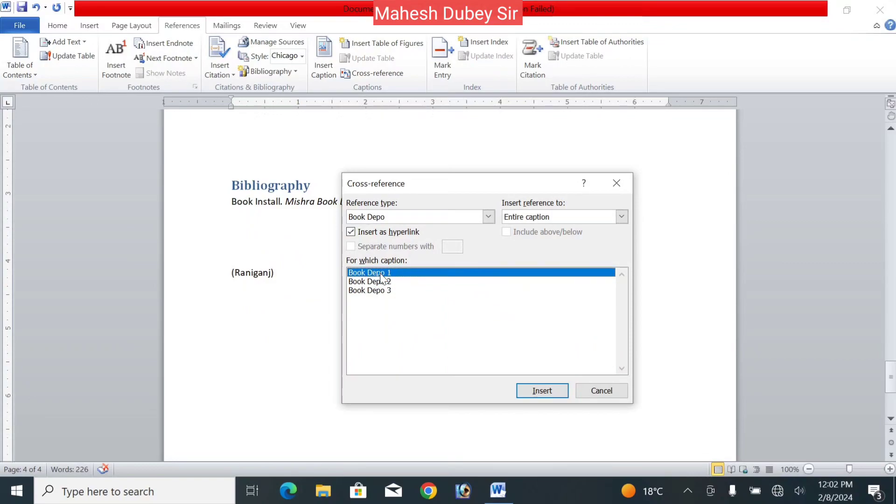
{"action": "left_click", "coordinate": [547, 392]}
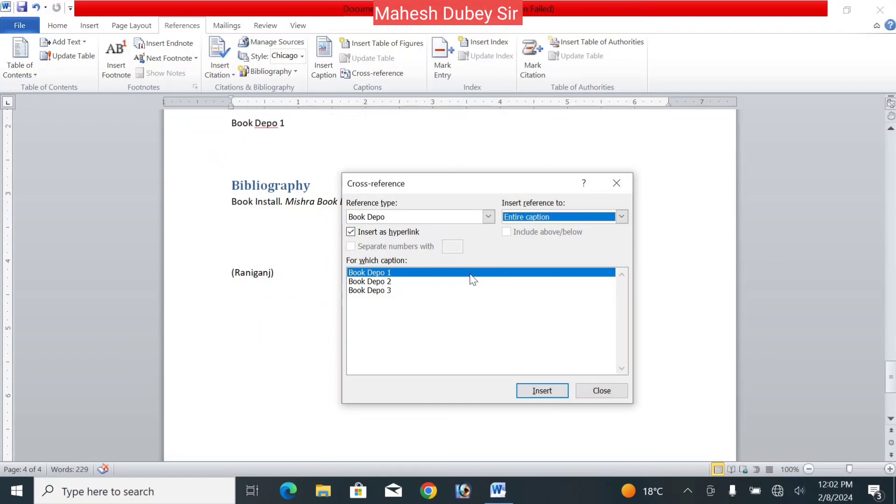
{"action": "left_click", "coordinate": [387, 281]}
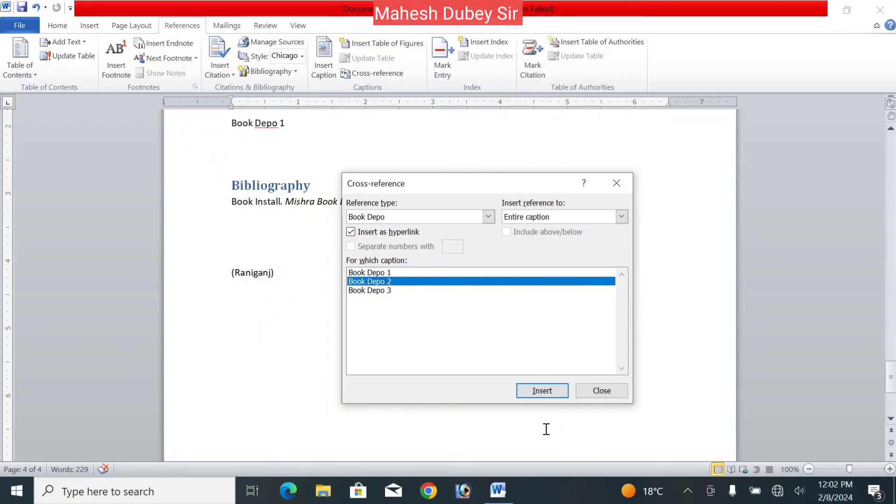
{"action": "left_click", "coordinate": [536, 398]}
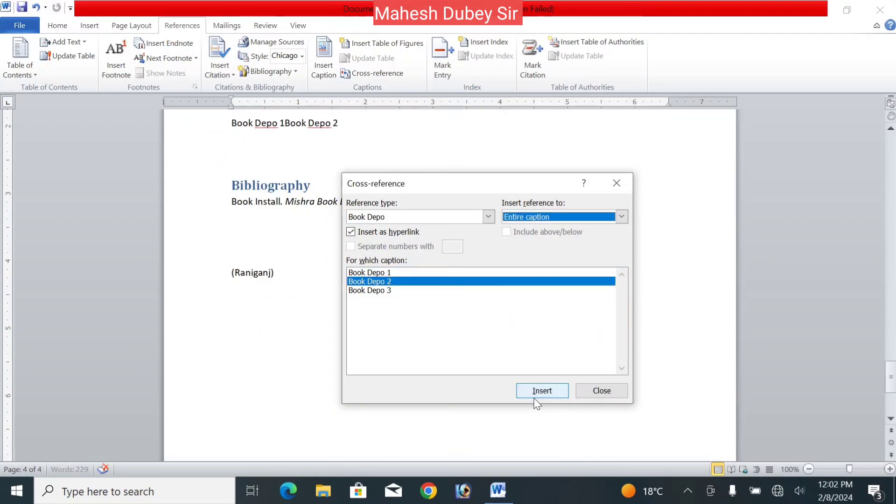
{"action": "left_click", "coordinate": [376, 291]}
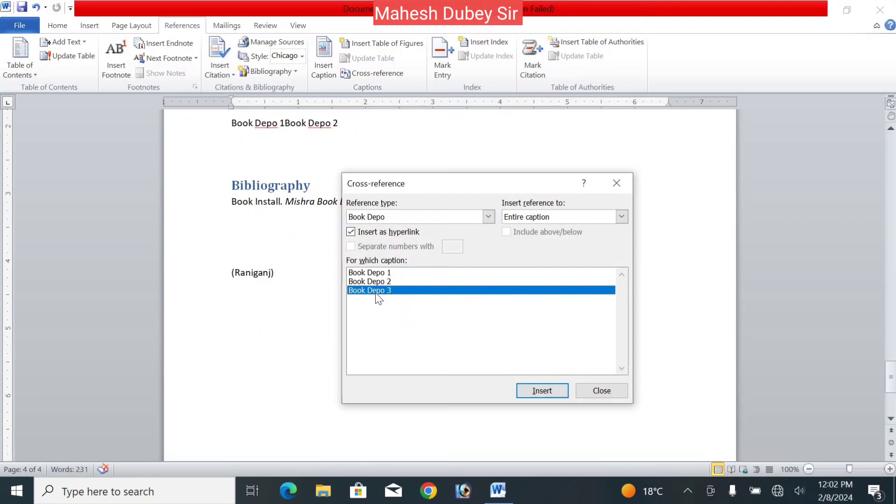
{"action": "left_click", "coordinate": [607, 390]}
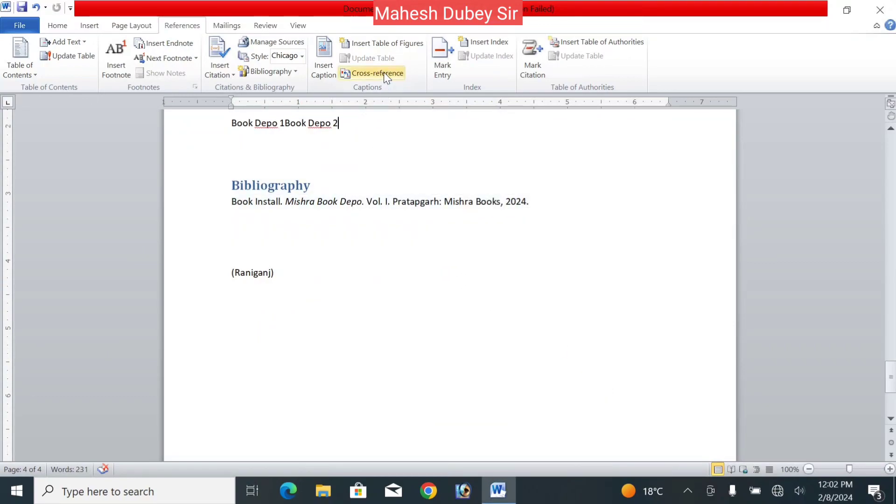